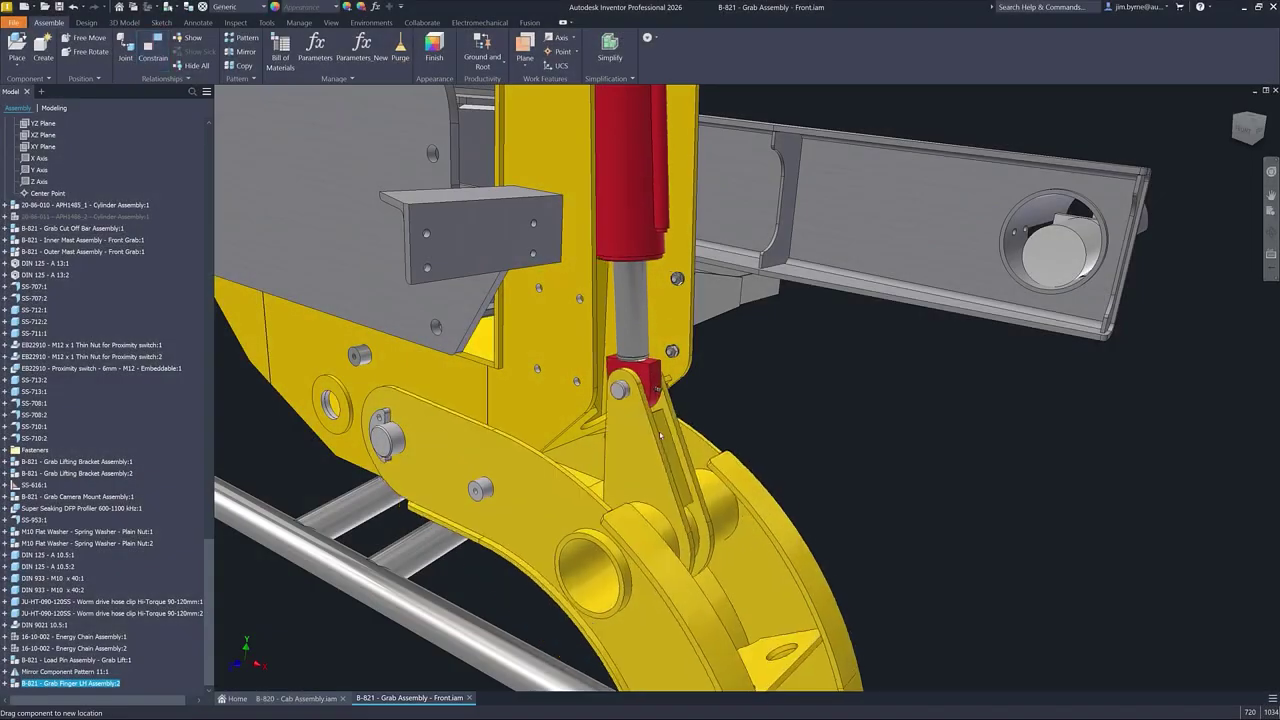
# - Edit the existing mirror component pattern to include the B-821 Grab Finger LH Assembly, accepting the _MIR suffix for the new files
pyautogui.moveTo(660, 436); pyautogui.dragTo(769, 425)
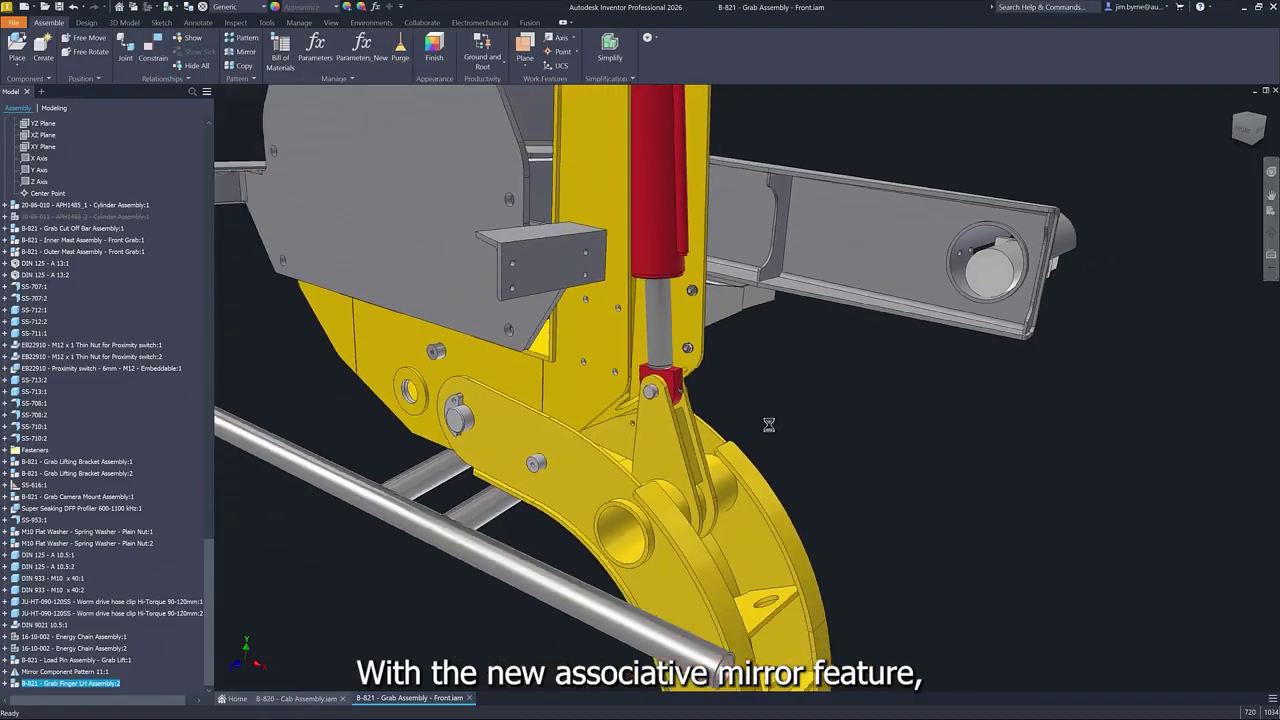
pyautogui.click(603, 497)
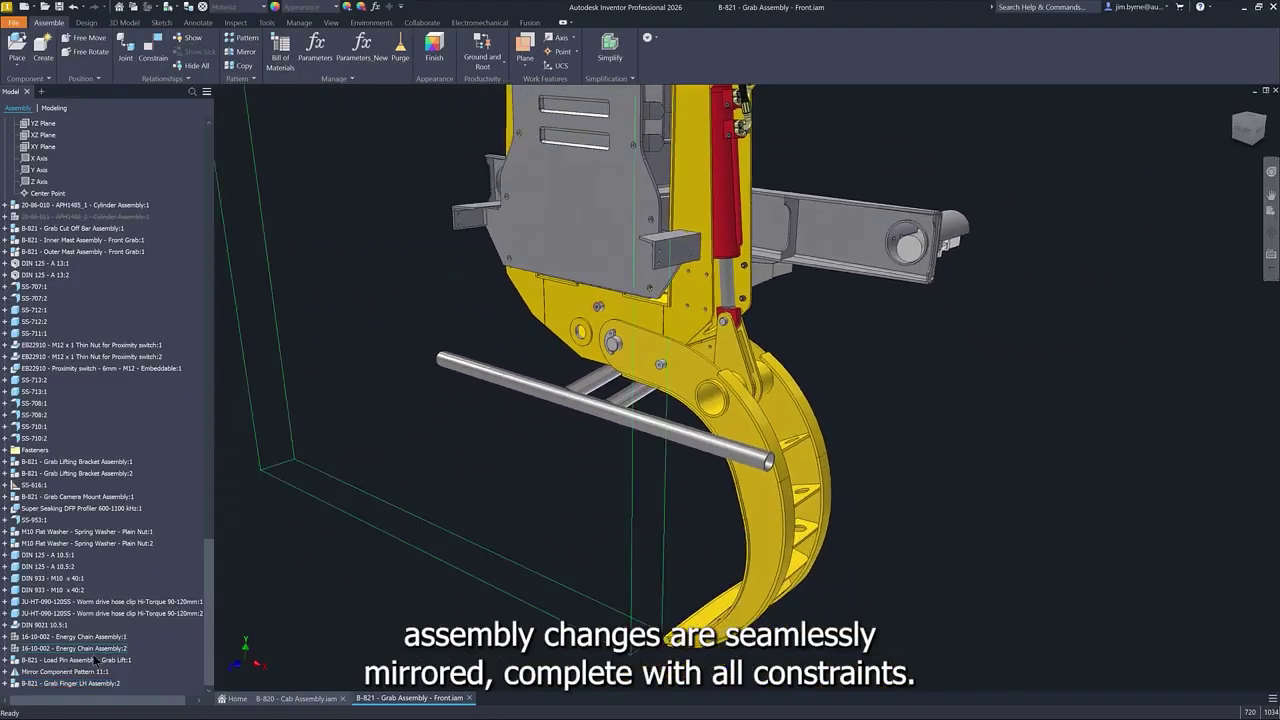
pyautogui.doubleClick(57, 674)
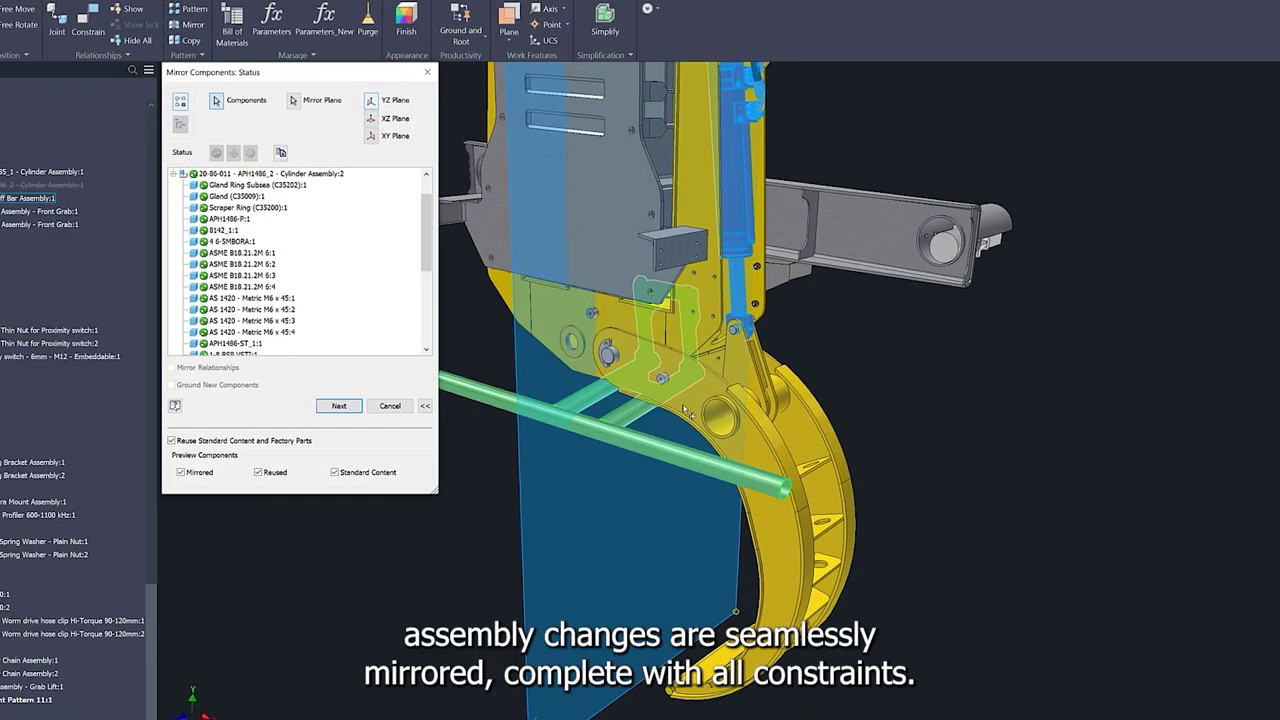
pyautogui.click(757, 443)
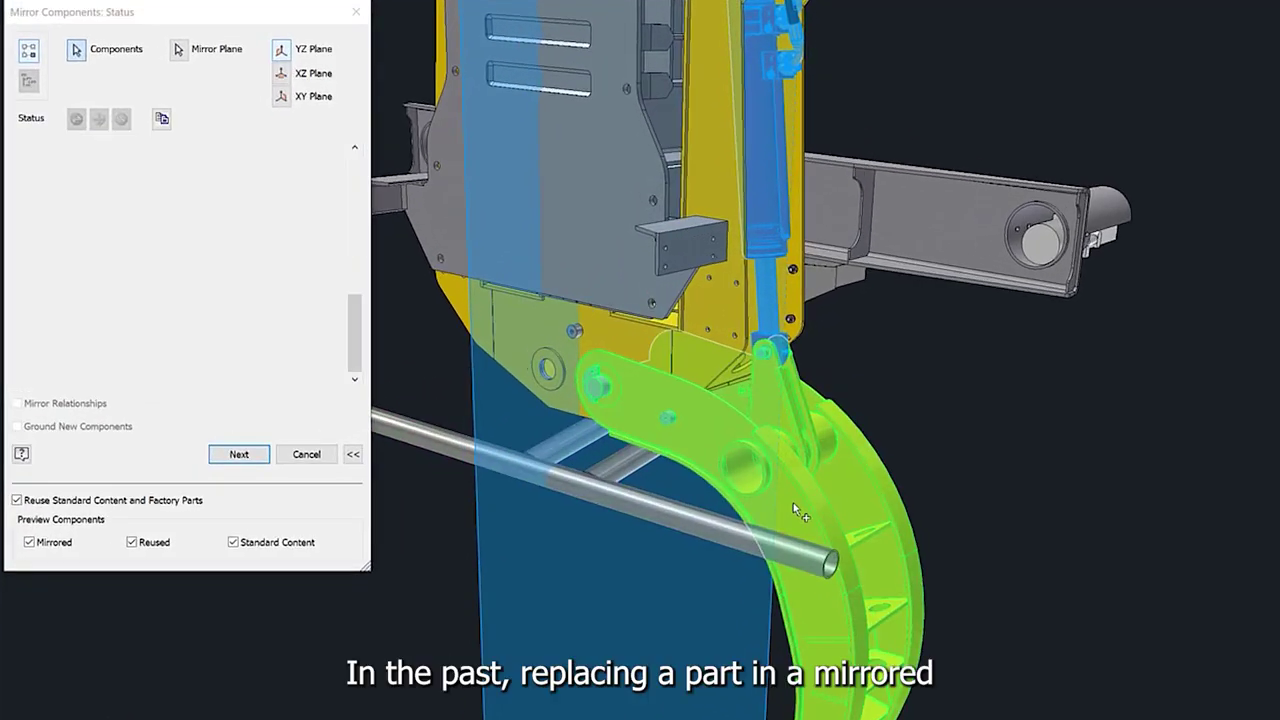
pyautogui.click(793, 502)
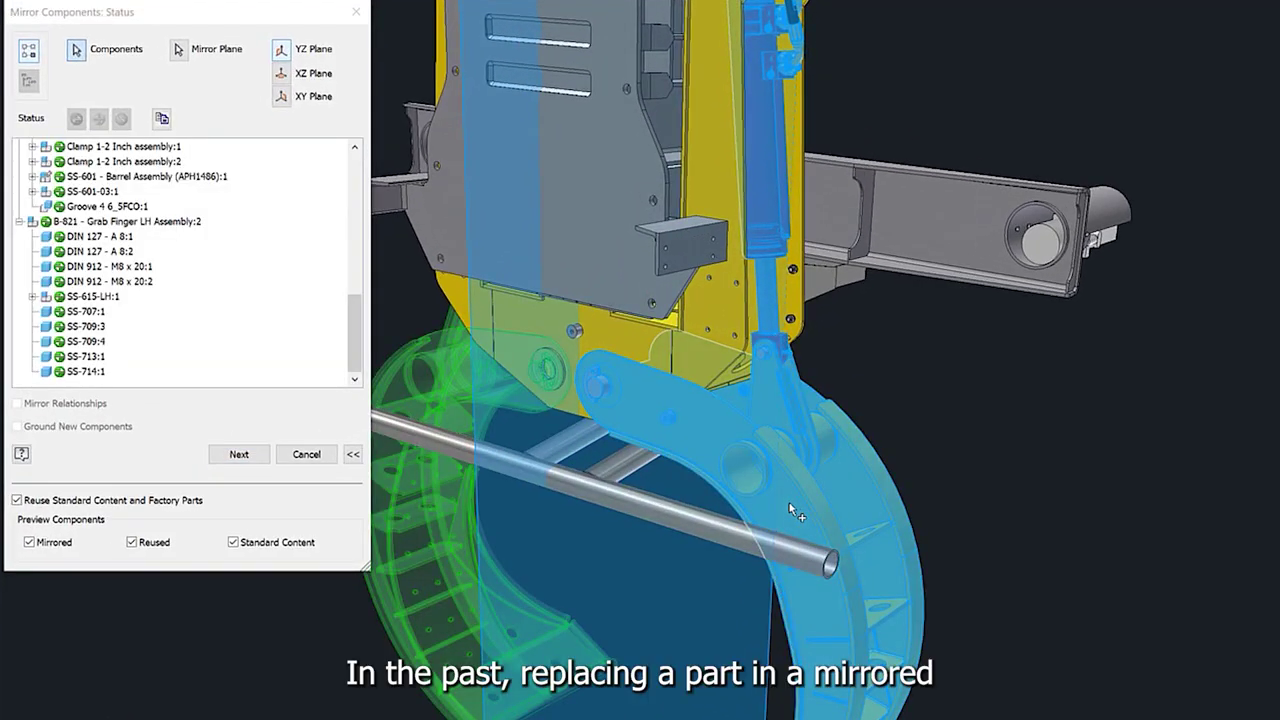
pyautogui.click(238, 452)
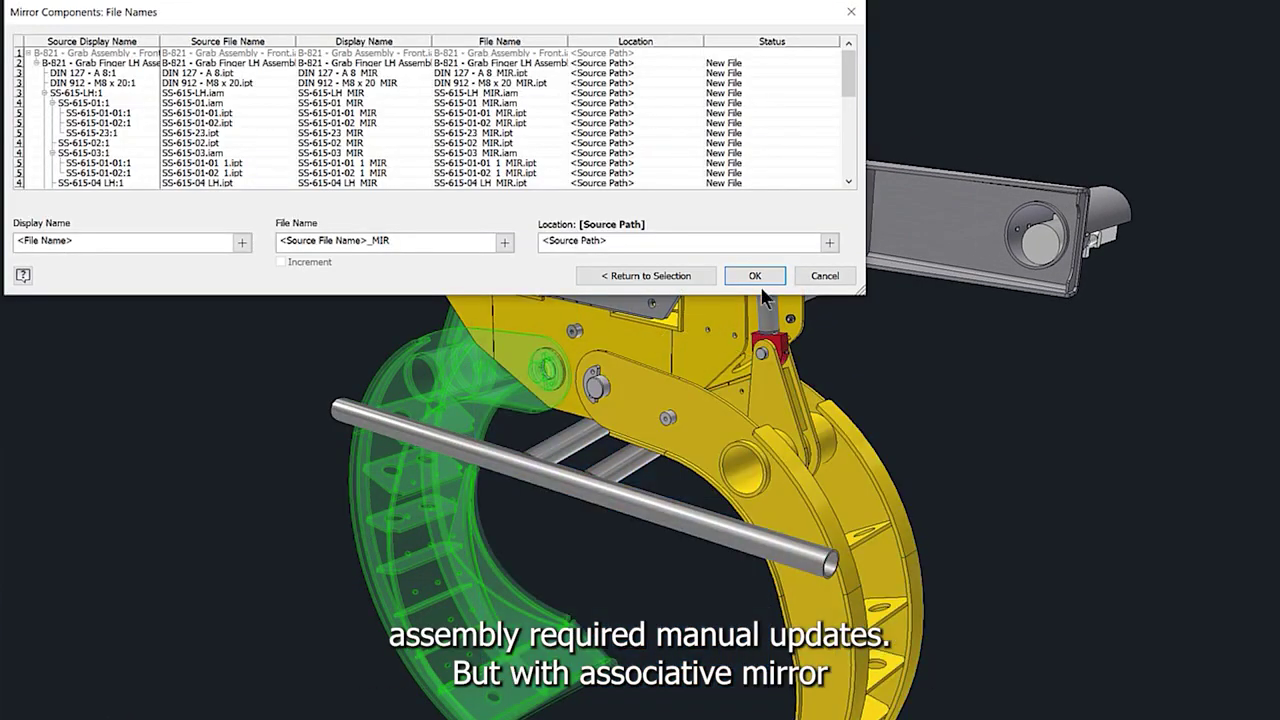
pyautogui.click(758, 280)
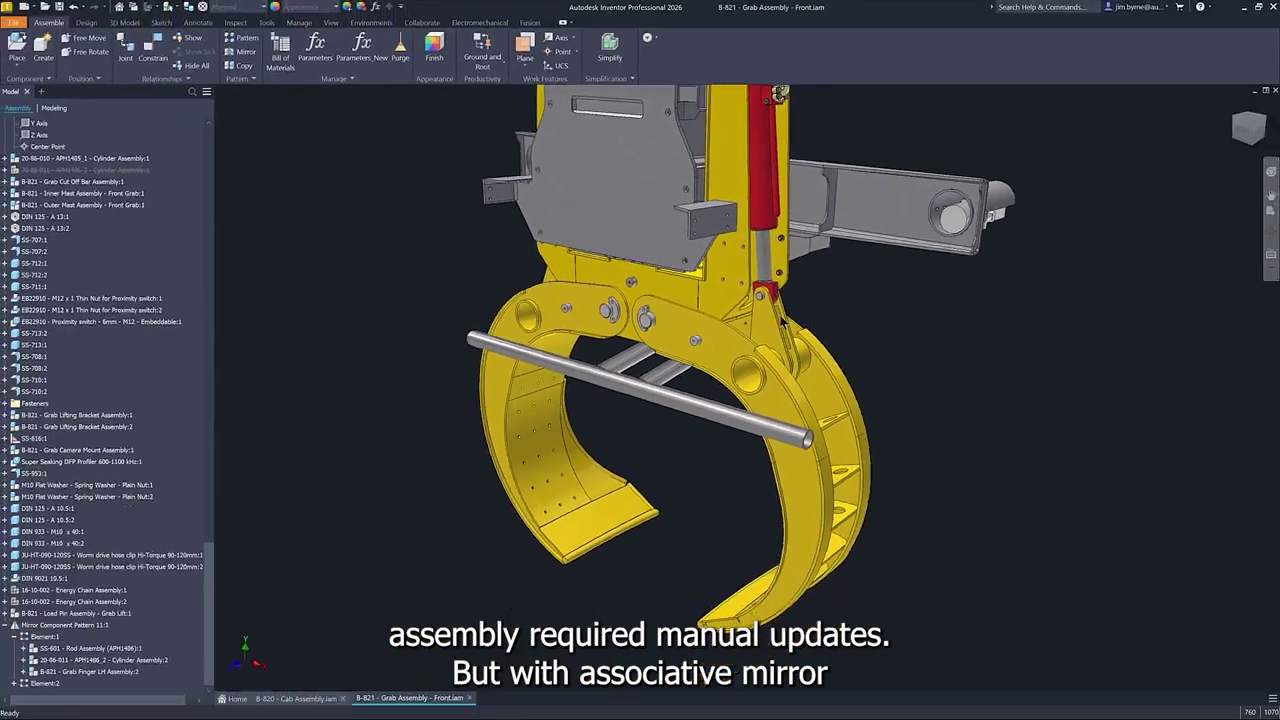
# - Edit the Grab Finger LH Assembly in place, add AS 1420 M10 x 16 Content Center screws to both pin retainer holes, and return to the main assembly
pyautogui.scroll(-2, 848, 355)
pyautogui.moveTo(790, 340); pyautogui.dragTo(762, 447)
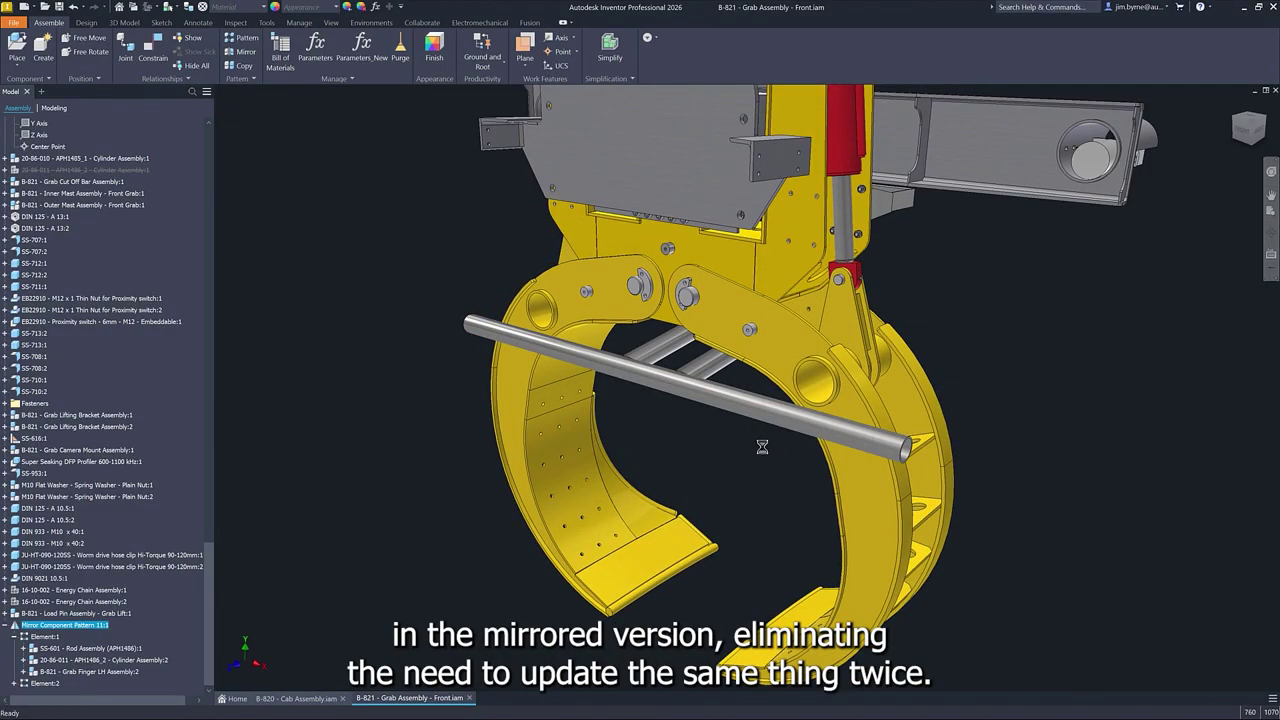
pyautogui.doubleClick(88, 671)
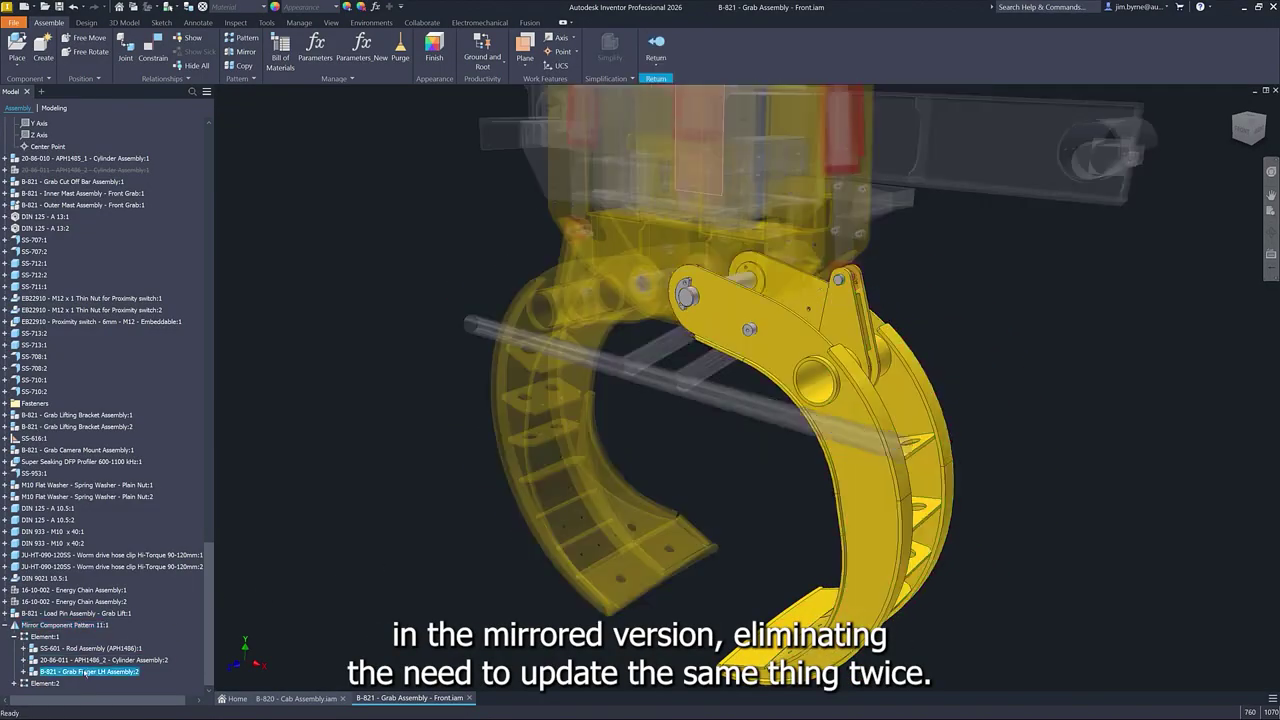
pyautogui.scroll(8, 373, 437)
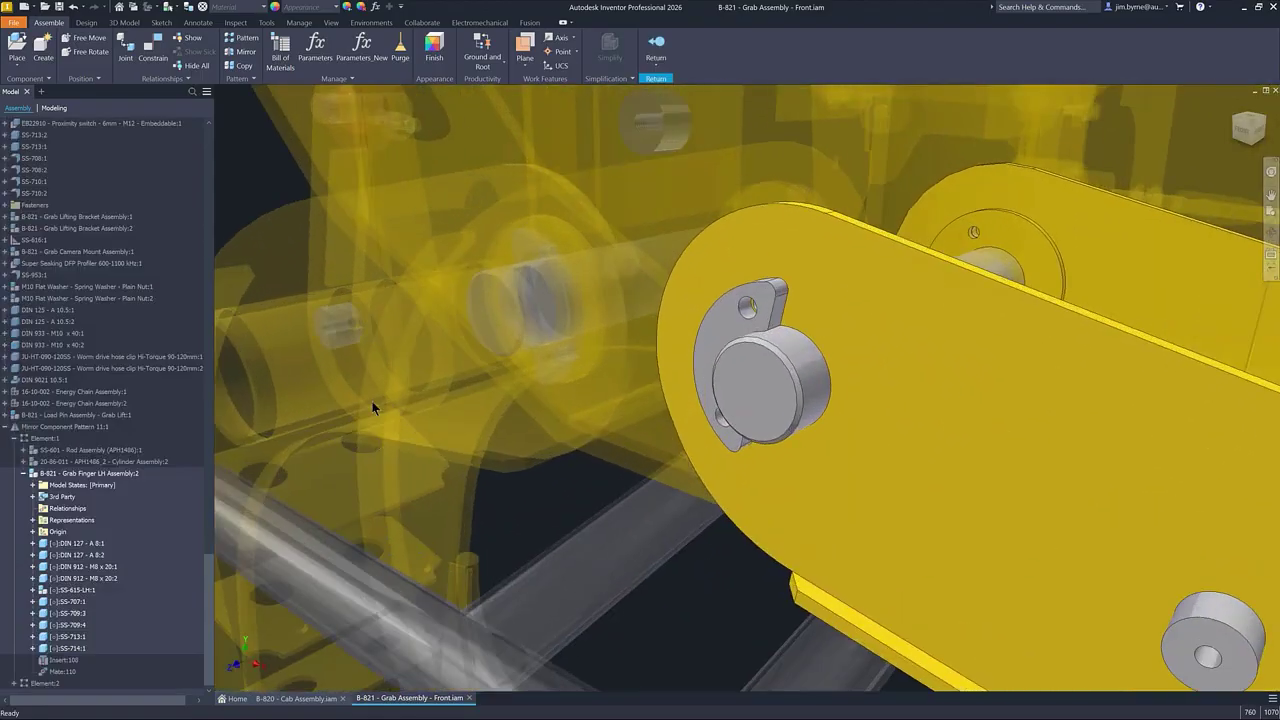
pyautogui.click(21, 66)
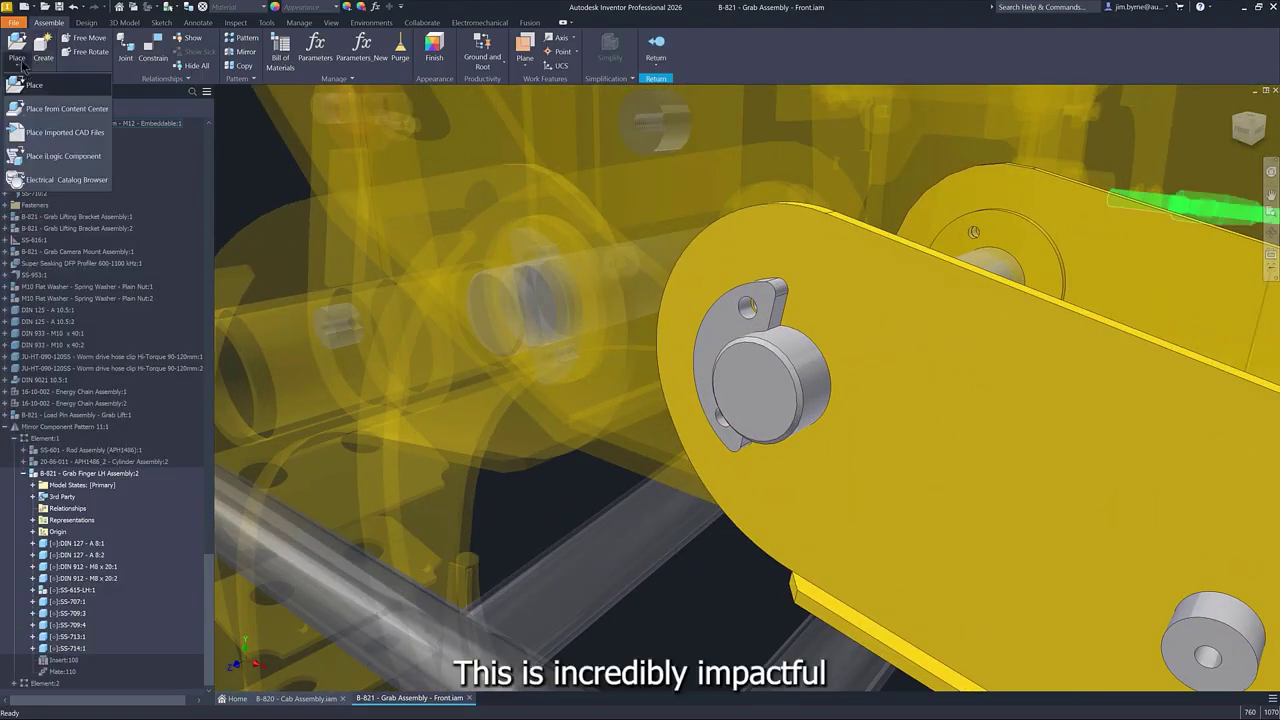
pyautogui.click(47, 110)
pyautogui.click(985, 617)
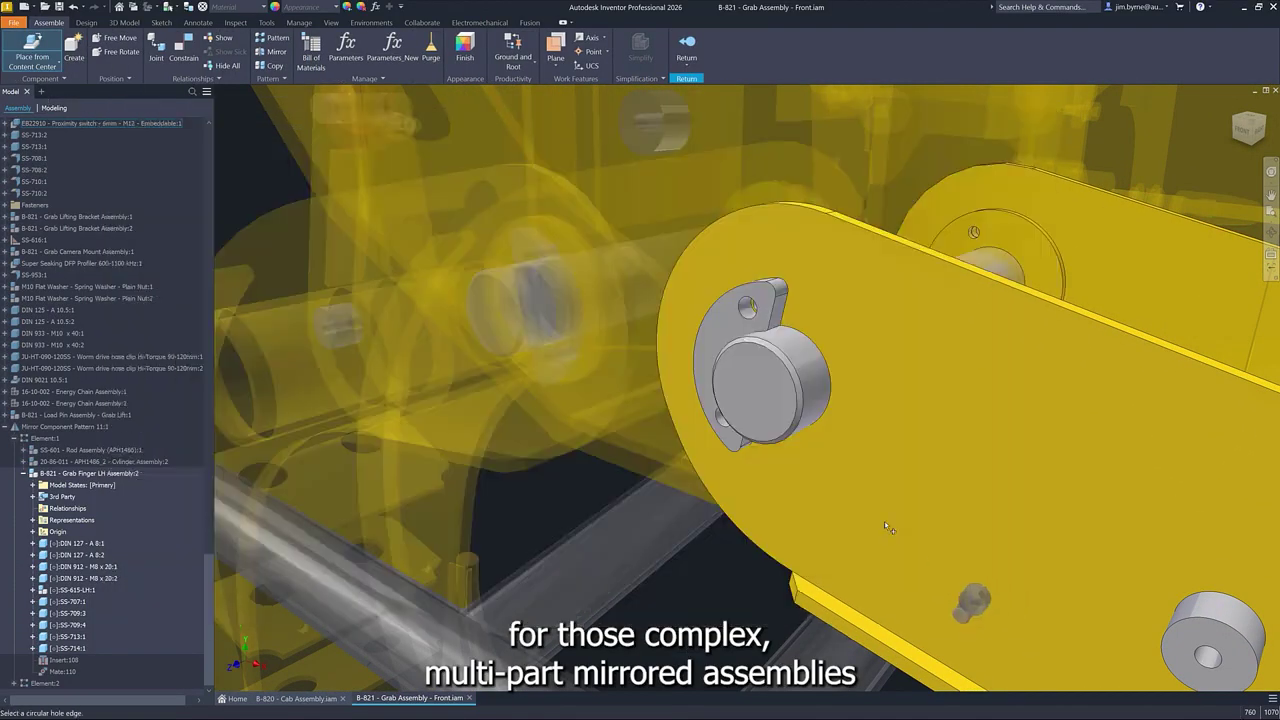
pyautogui.click(748, 325)
pyautogui.click(832, 328)
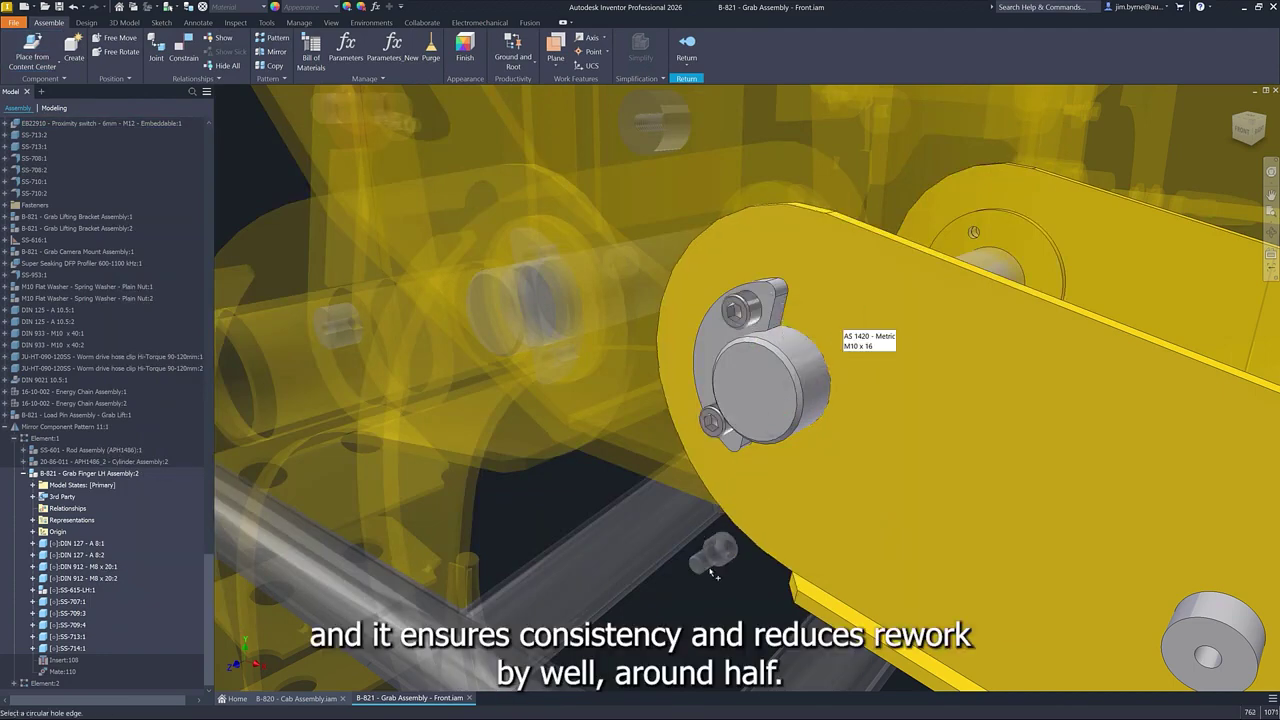
pyautogui.scroll(-1, 710, 573)
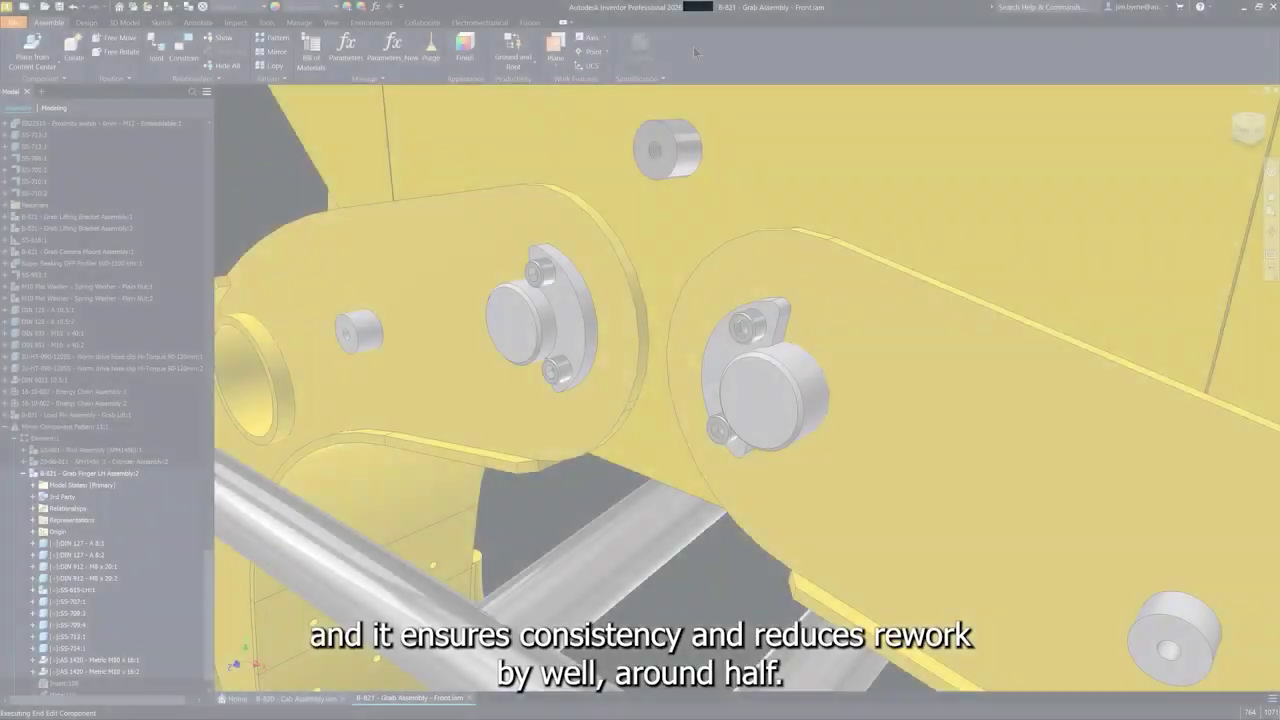
pyautogui.click(687, 47)
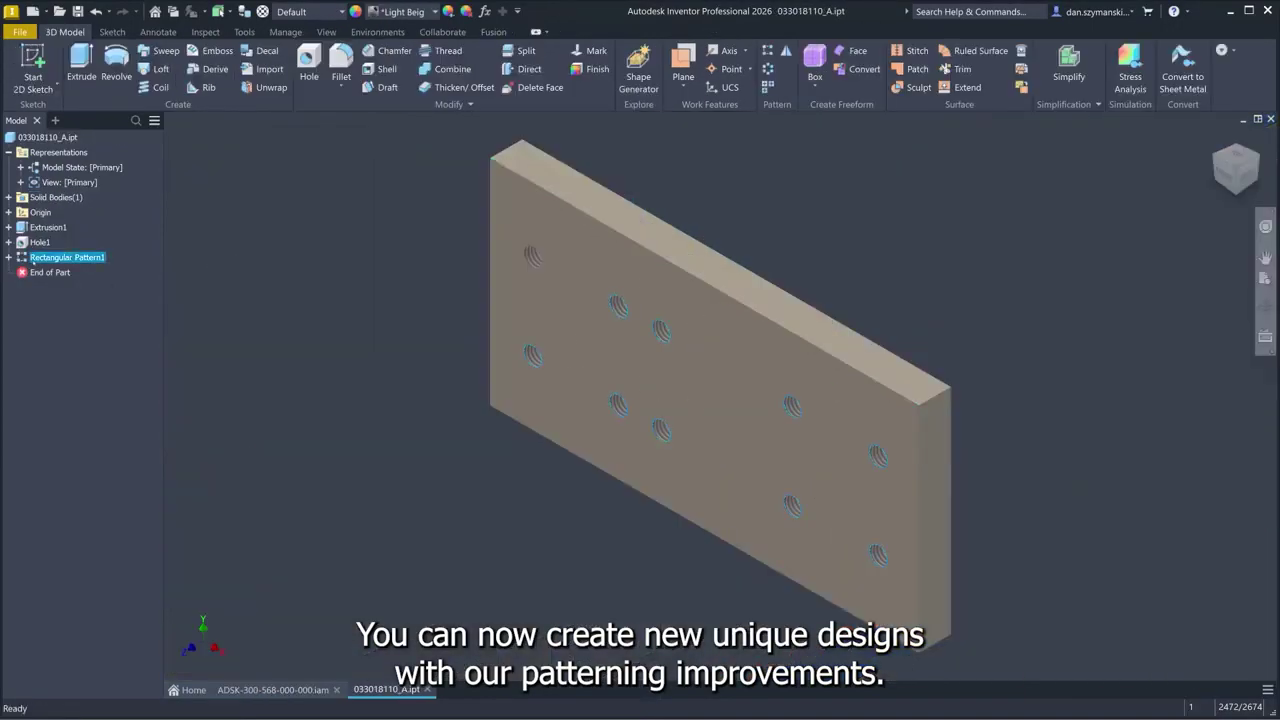
# - Edit the plate's rectangular hole pattern and set the first irregular distance in Direction A to 1.00 in
pyautogui.doubleClick(740, 386)
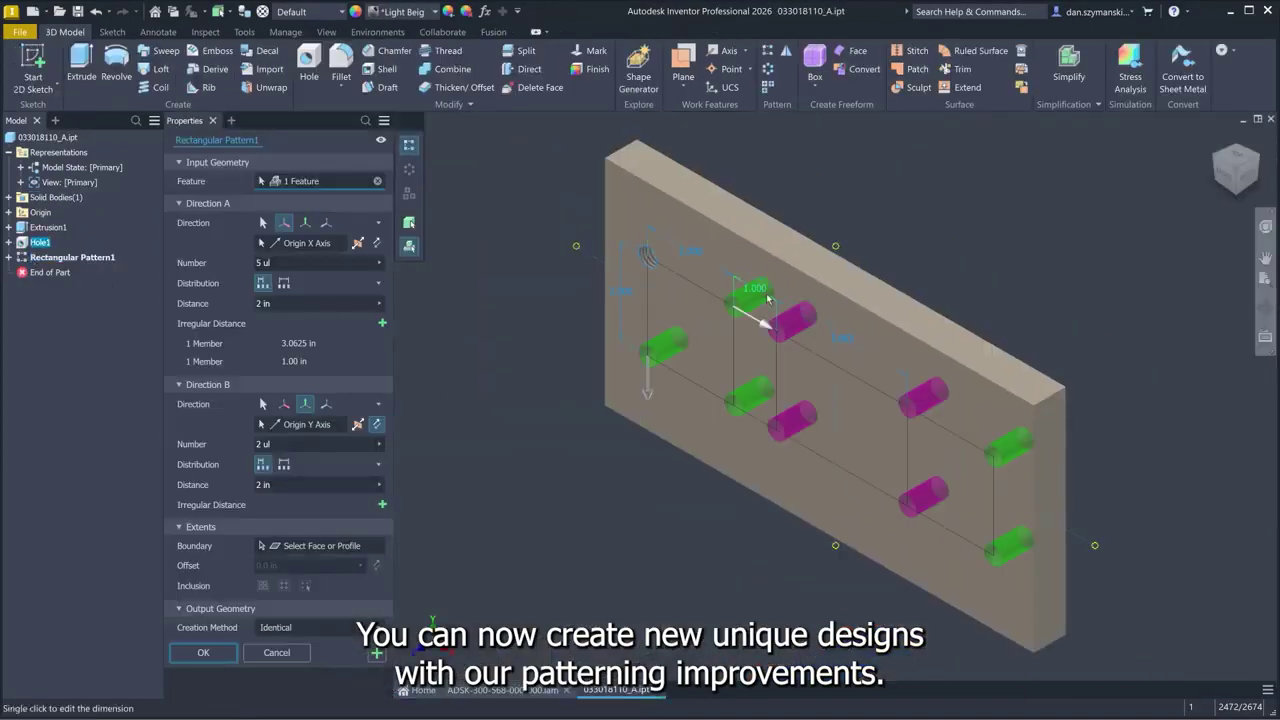
pyautogui.click(839, 338)
pyautogui.write('2.')
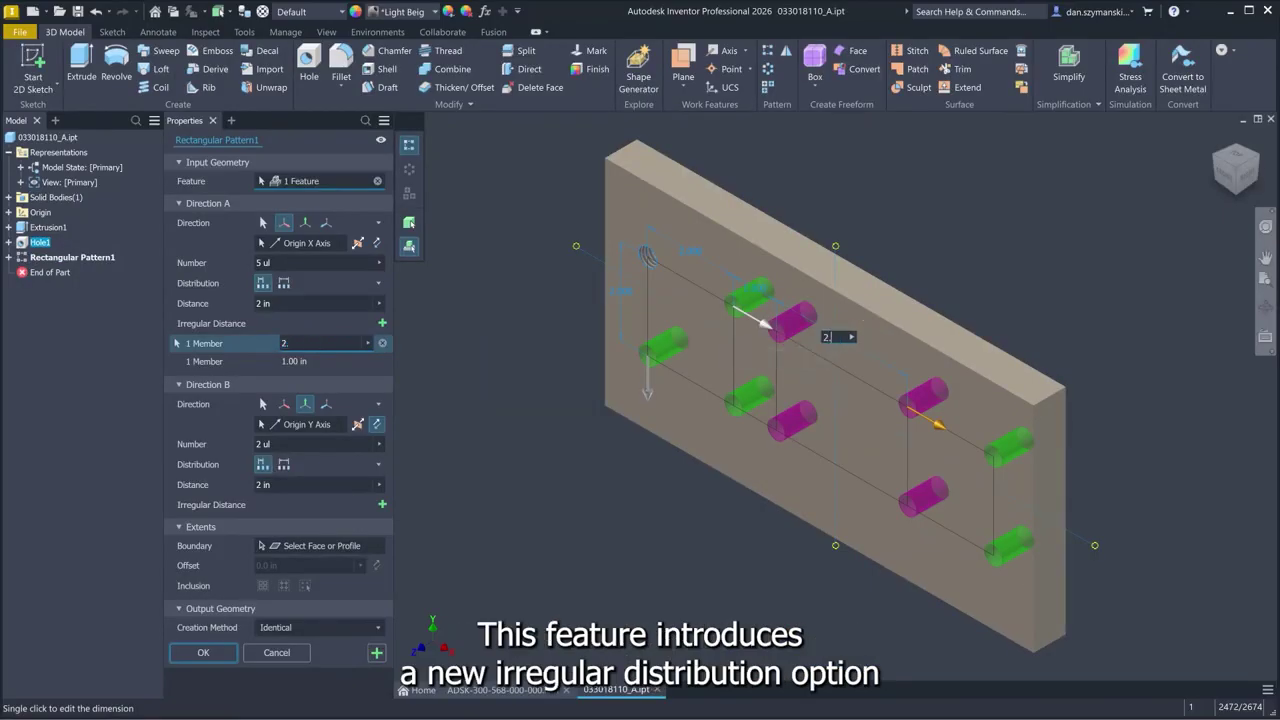
pyautogui.write('00')
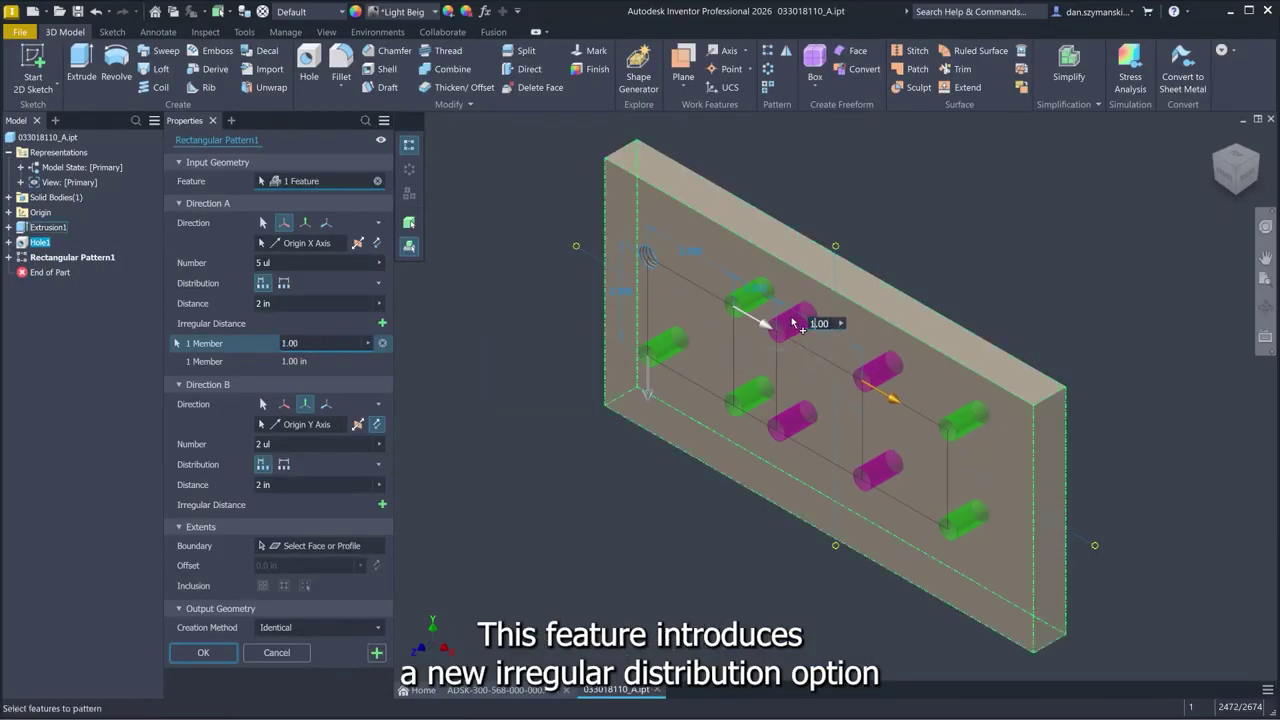
pyautogui.press('Return')
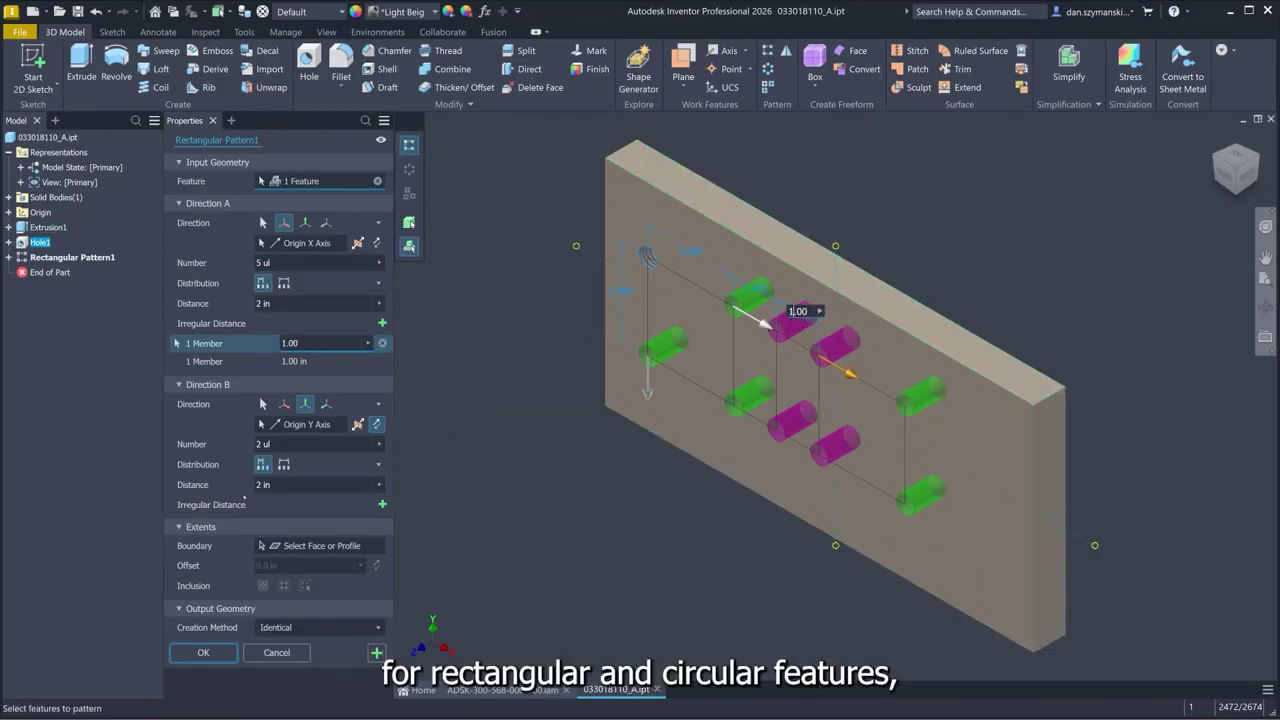
# - Set the hole pattern's Direction B to 3 members and add a shortened irregular distance for the third row
pyautogui.click(256, 446)
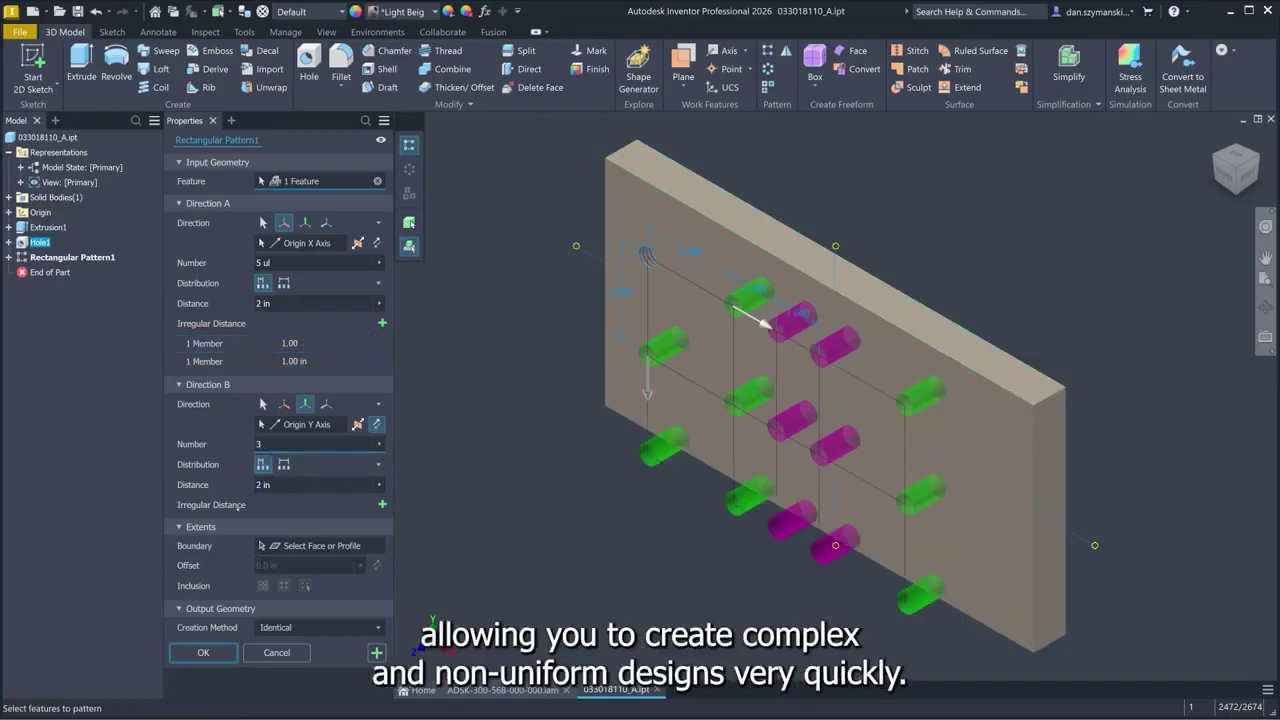
pyautogui.click(381, 505)
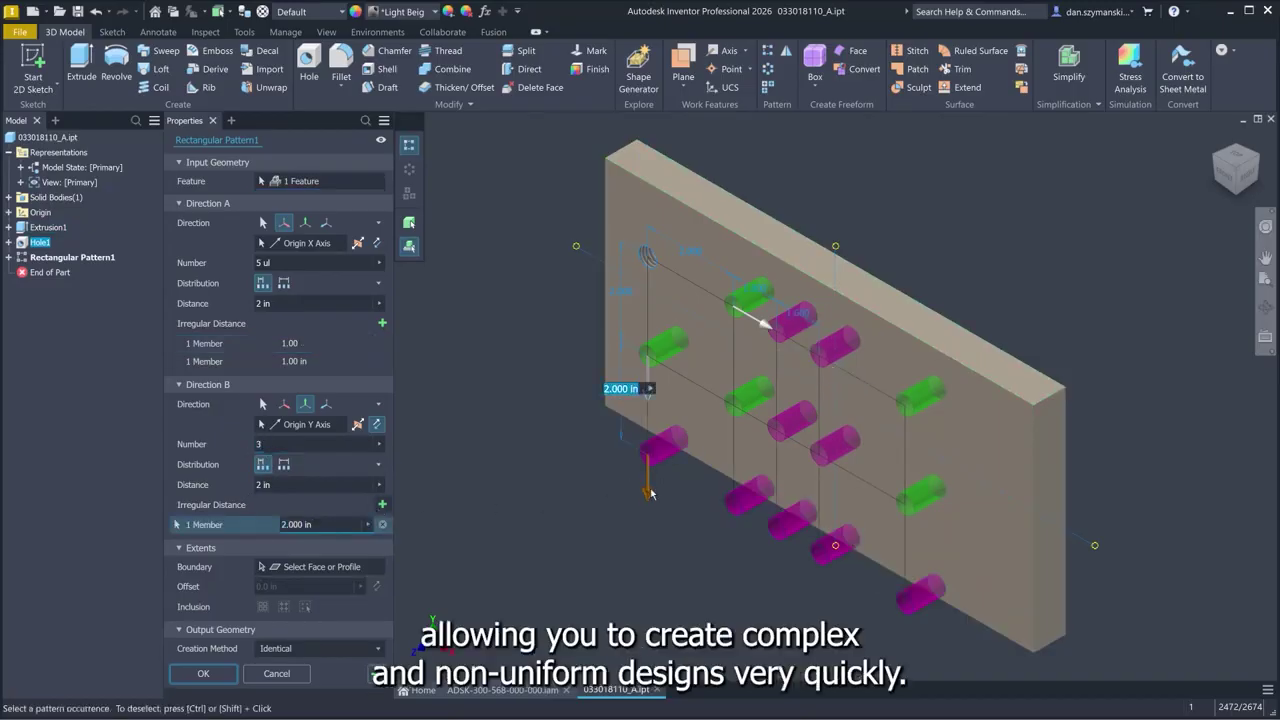
pyautogui.moveTo(650, 493); pyautogui.dragTo(648, 478)
pyautogui.write('0')
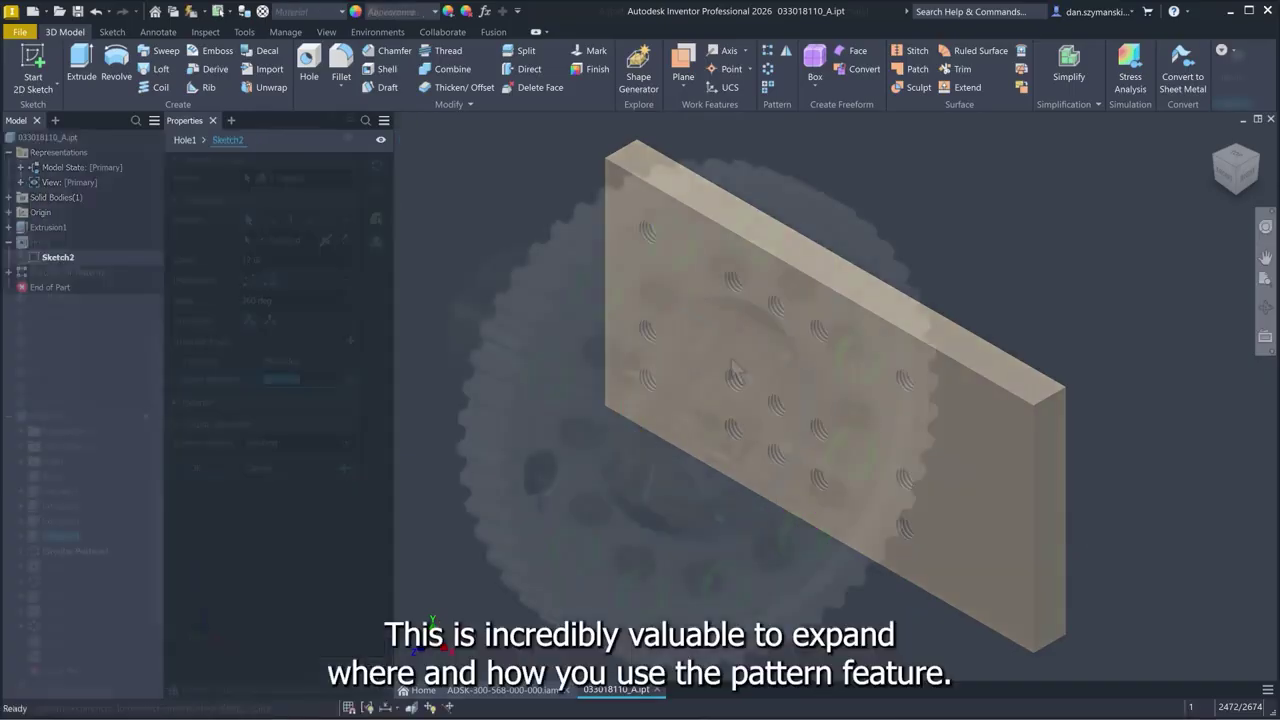
# - Set irregular angles of 20.00 deg on two members of the gear's circular pattern and adjust the first irregular member
pyautogui.click(835, 460)
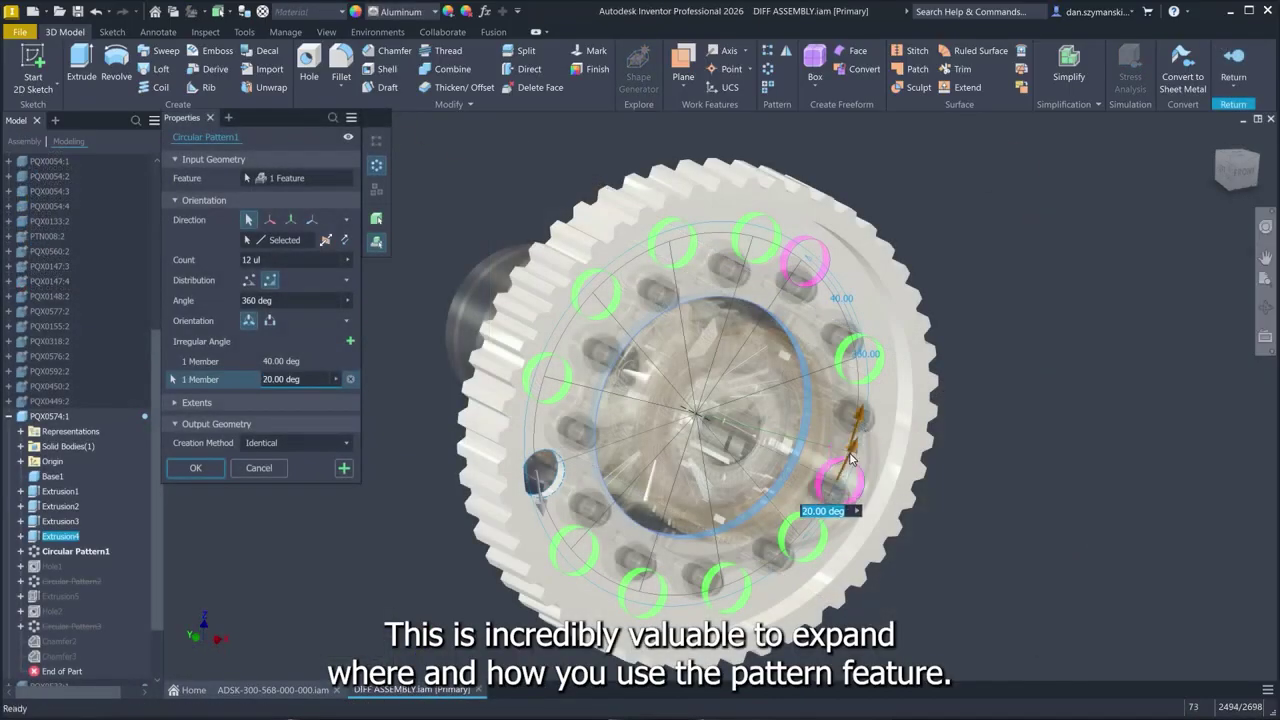
pyautogui.click(350, 341)
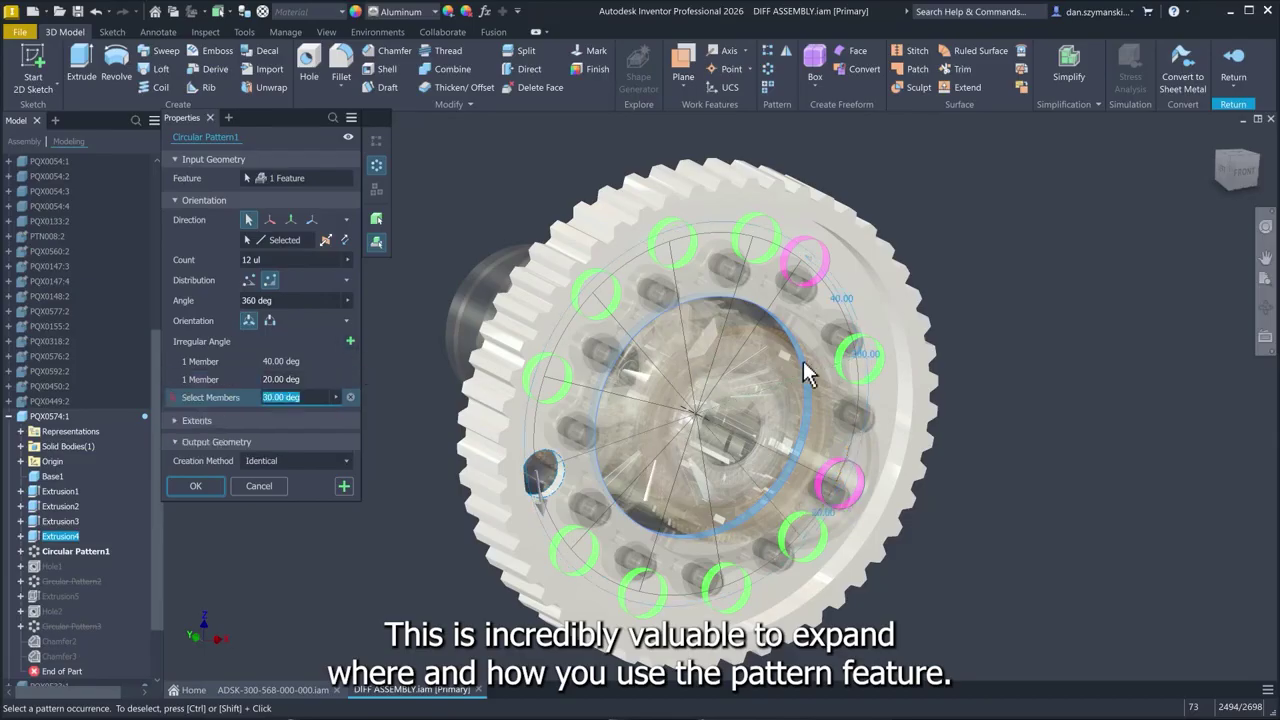
pyautogui.click(857, 378)
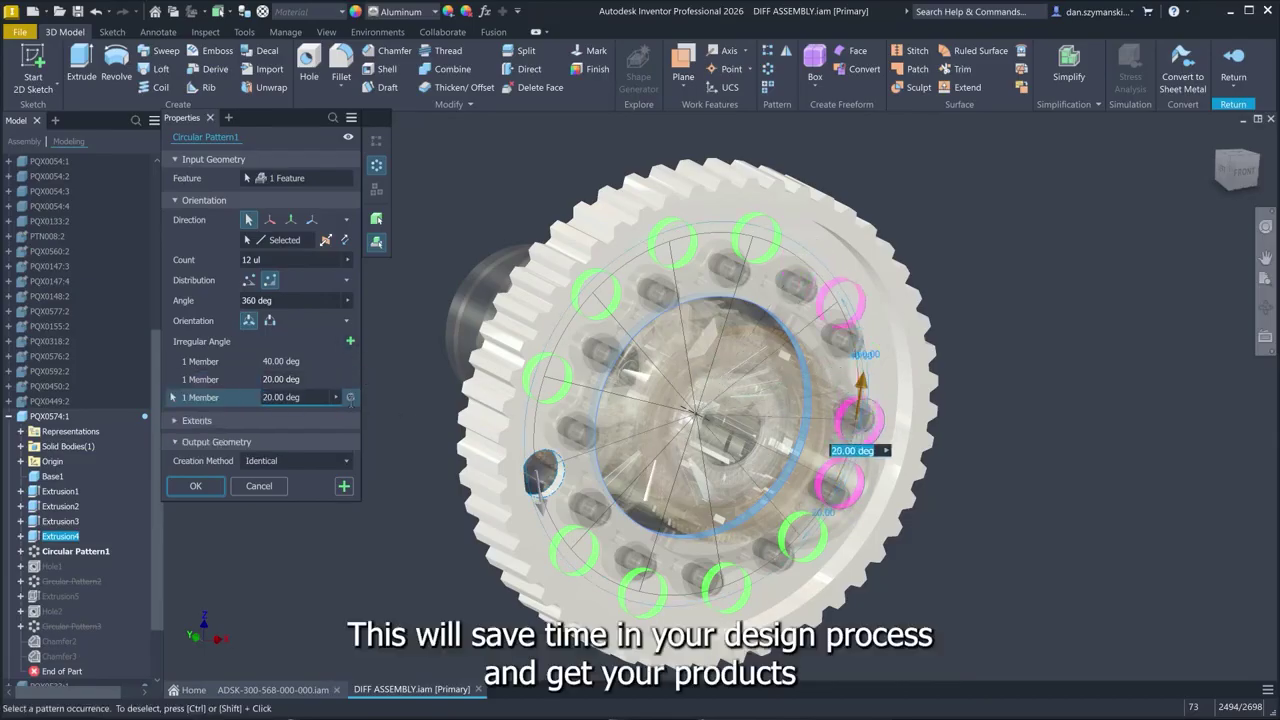
pyautogui.click(318, 379)
pyautogui.click(318, 361)
pyautogui.moveTo(826, 283); pyautogui.dragTo(800, 255)
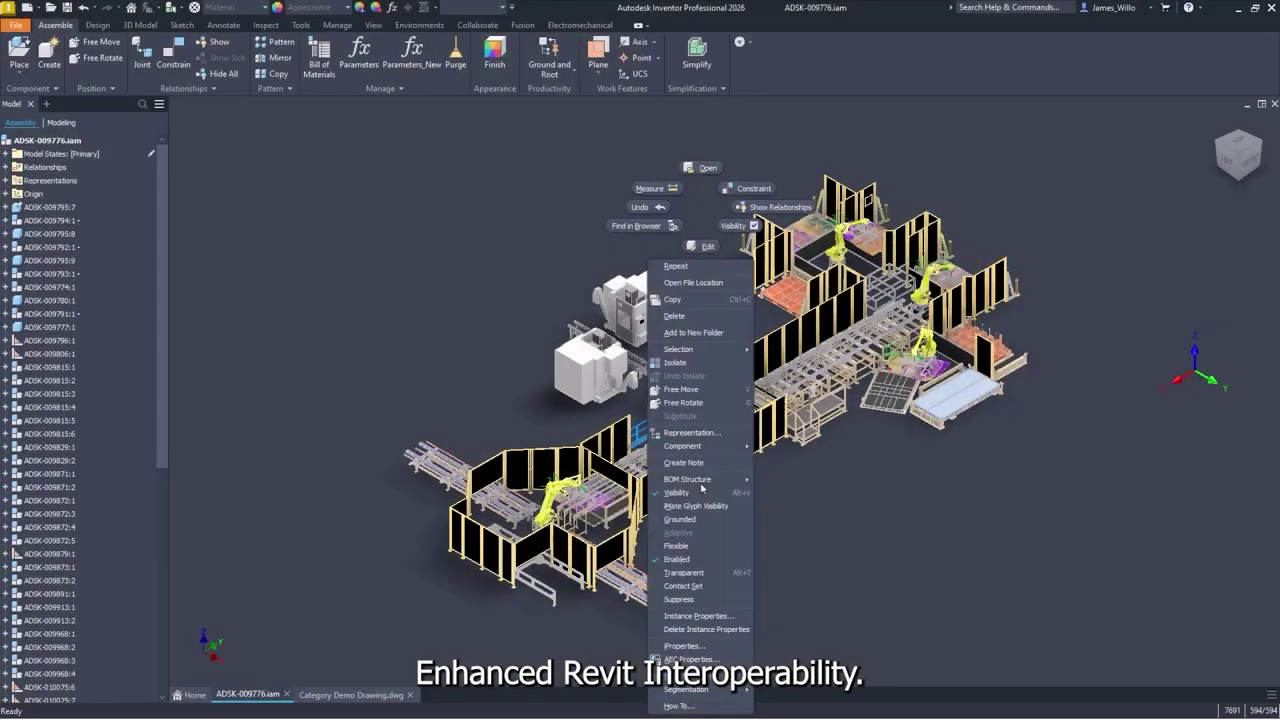
# - Assign a Revit Category to component ADSK-010168 in its iProperties, and one shared category to all the selected robots together
pyautogui.click(688, 645)
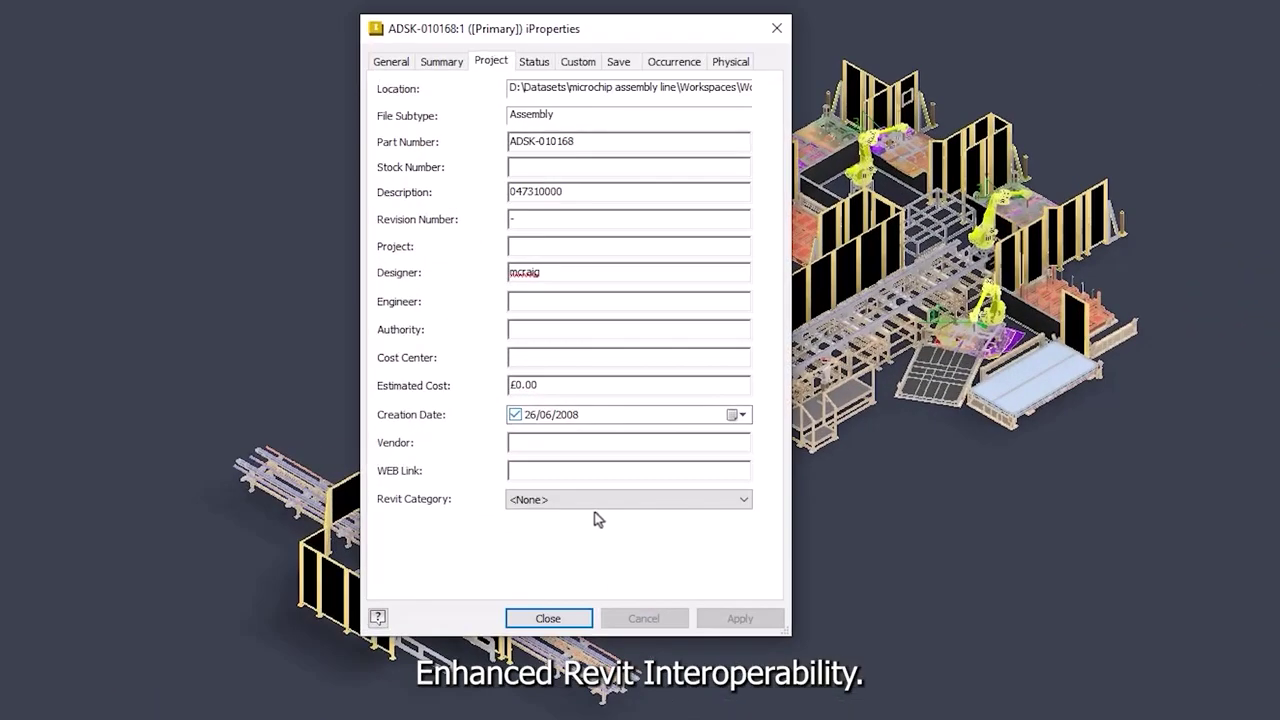
pyautogui.click(595, 508)
pyautogui.write('st')
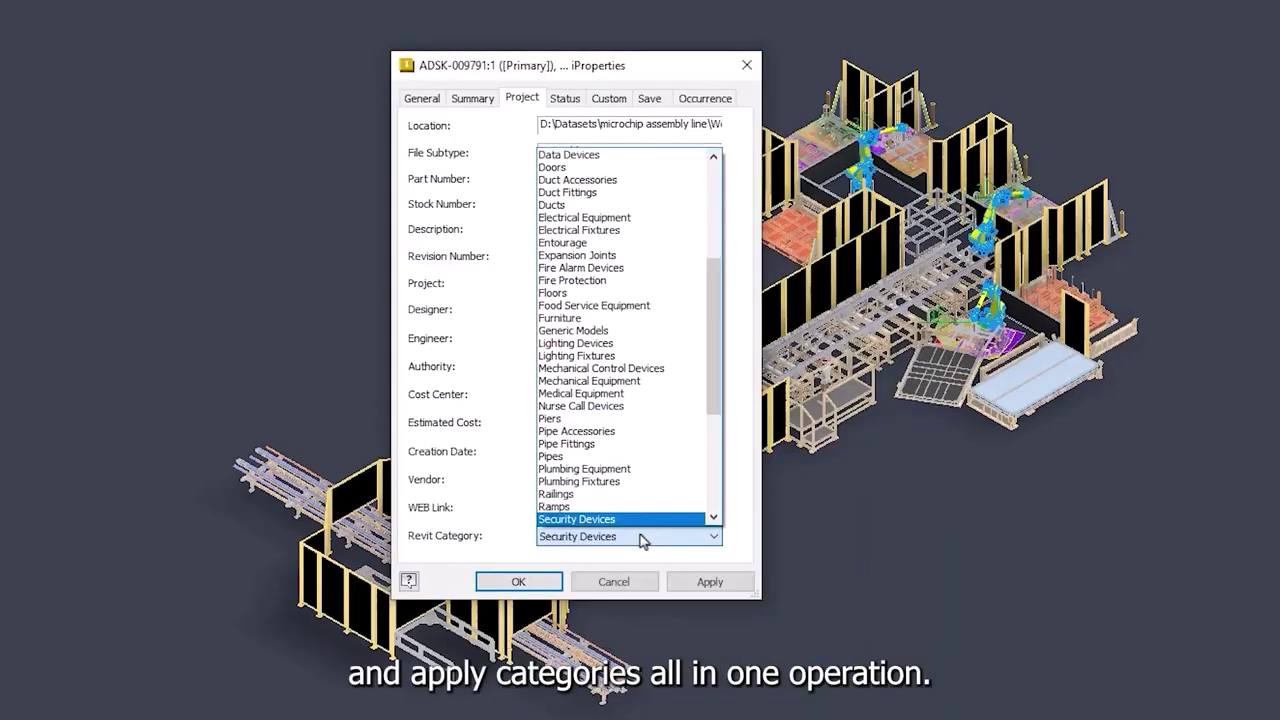
pyautogui.scroll(-1, 640, 513)
pyautogui.click(638, 512)
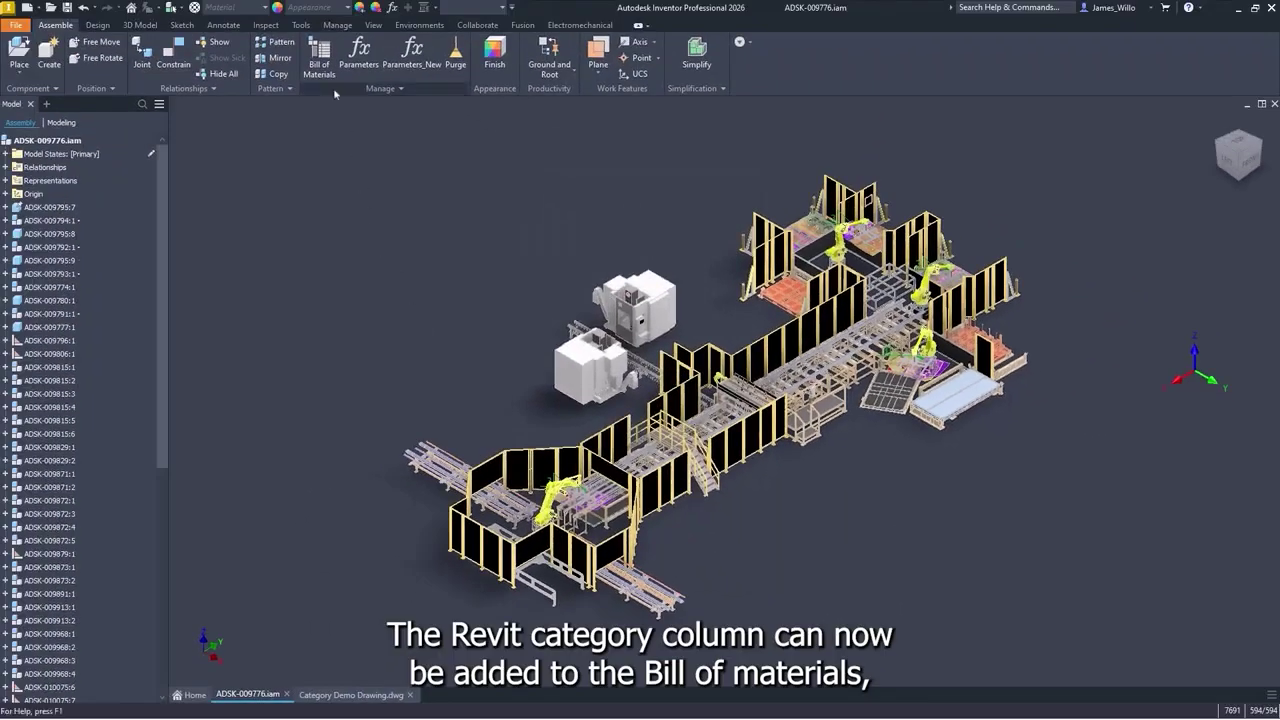
# - In the Bill of Materials, assign a Revit Category to the FANUC robot riser and select a range of category cells further down
pyautogui.click(320, 62)
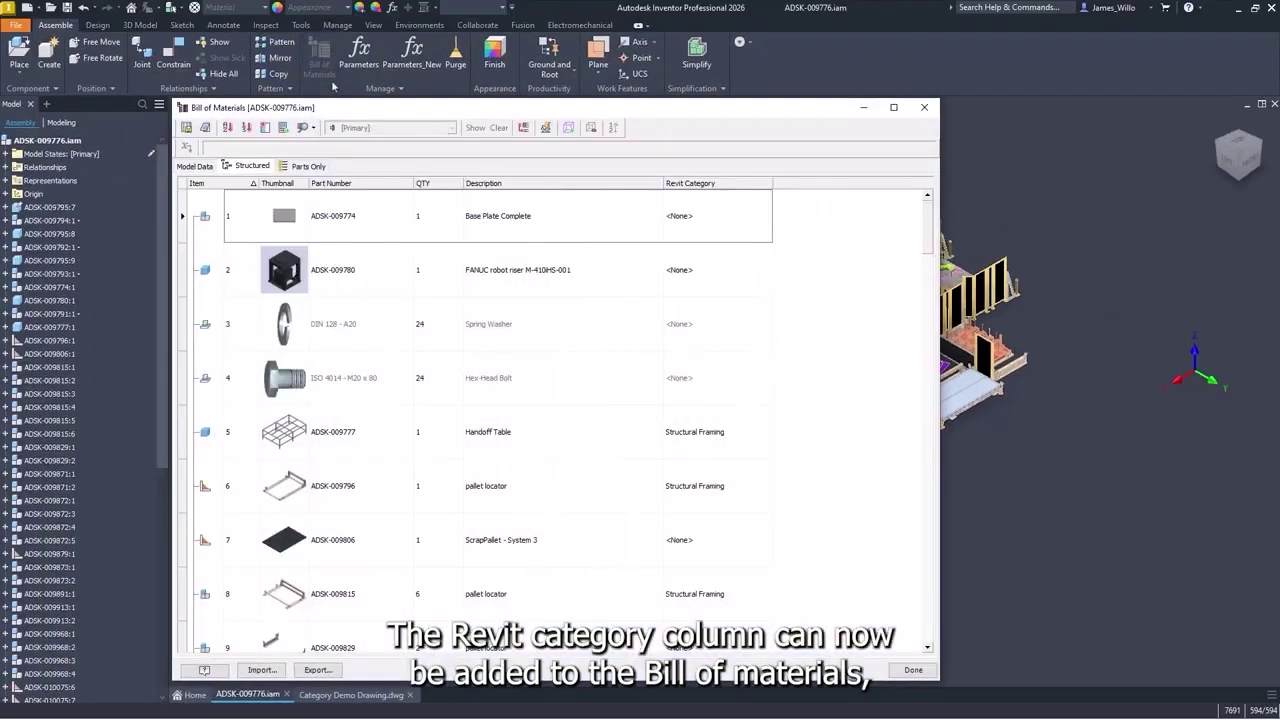
pyautogui.click(700, 270)
pyautogui.click(756, 280)
pyautogui.click(720, 361)
pyautogui.scroll(-5, 741, 350)
pyautogui.click(741, 345)
pyautogui.keyDown('shift'); pyautogui.click(731, 535); pyautogui.keyUp('shift')
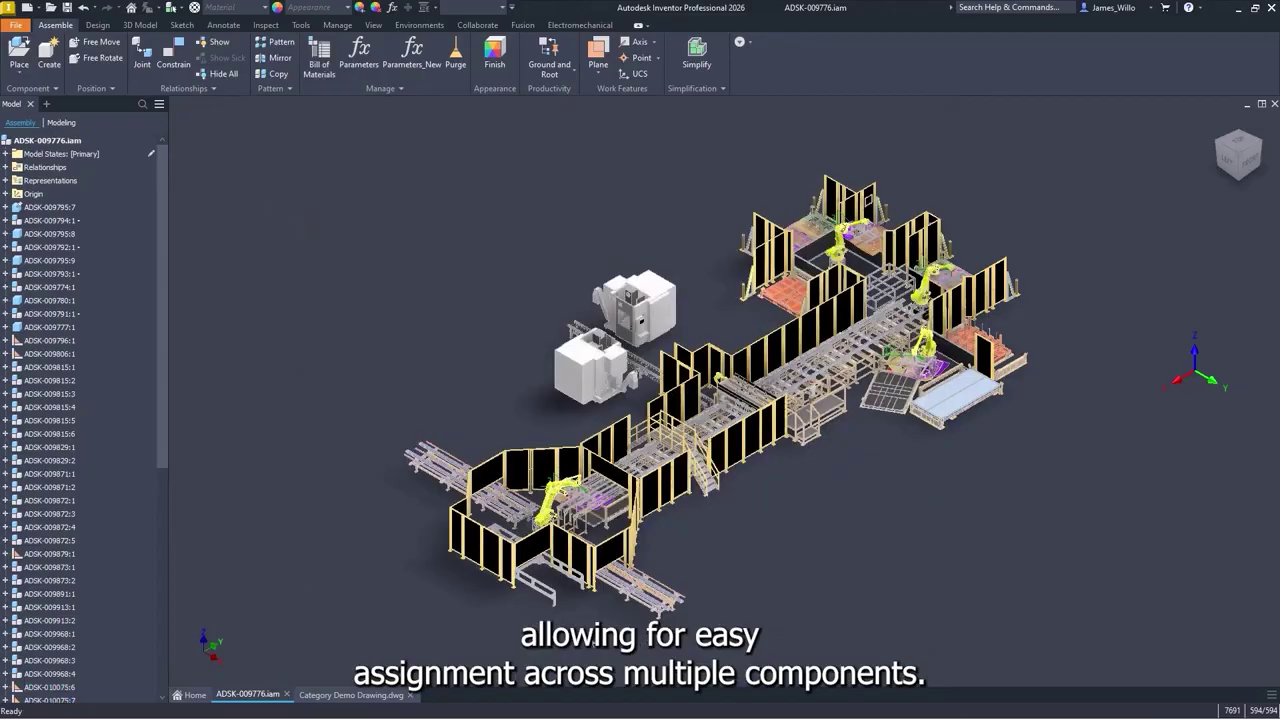
# - In Category Demo Drawing.dwg, set the electrical cabinet's Revit Category to Electrical Equipment, and return to the ADSK-009776.iam assembly
pyautogui.click(366, 695)
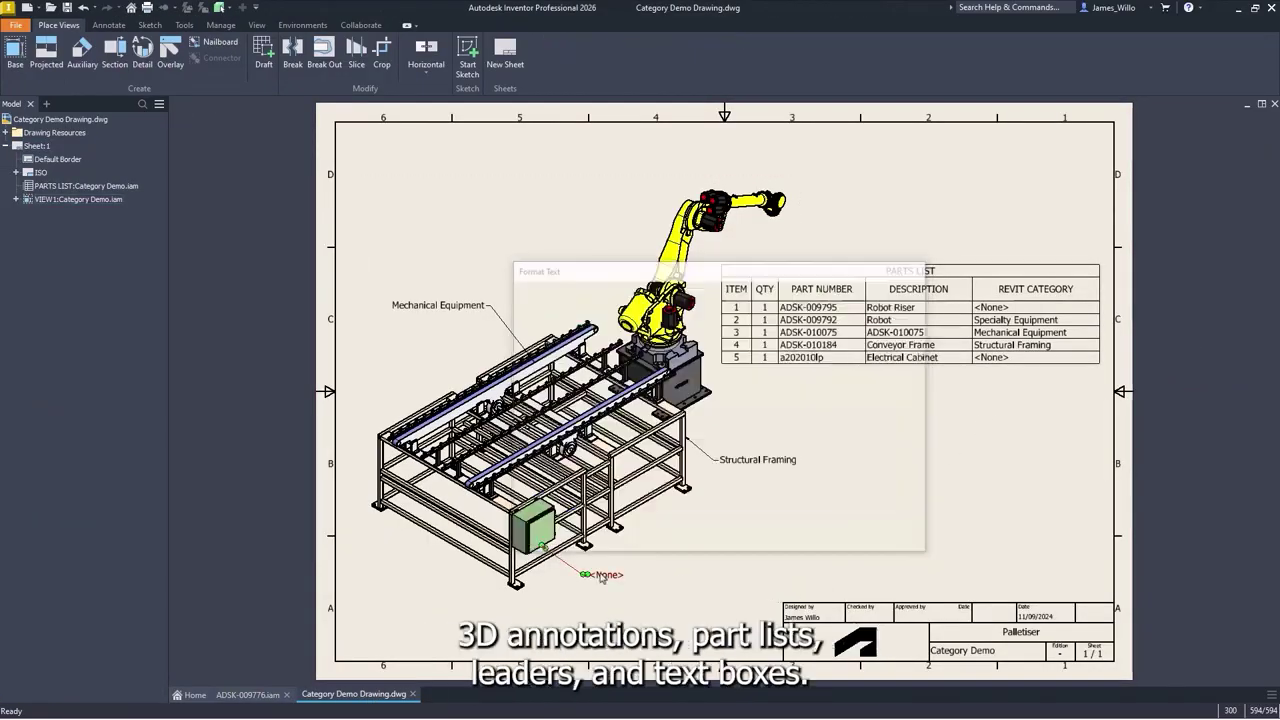
pyautogui.rightClick(556, 530)
pyautogui.click(612, 690)
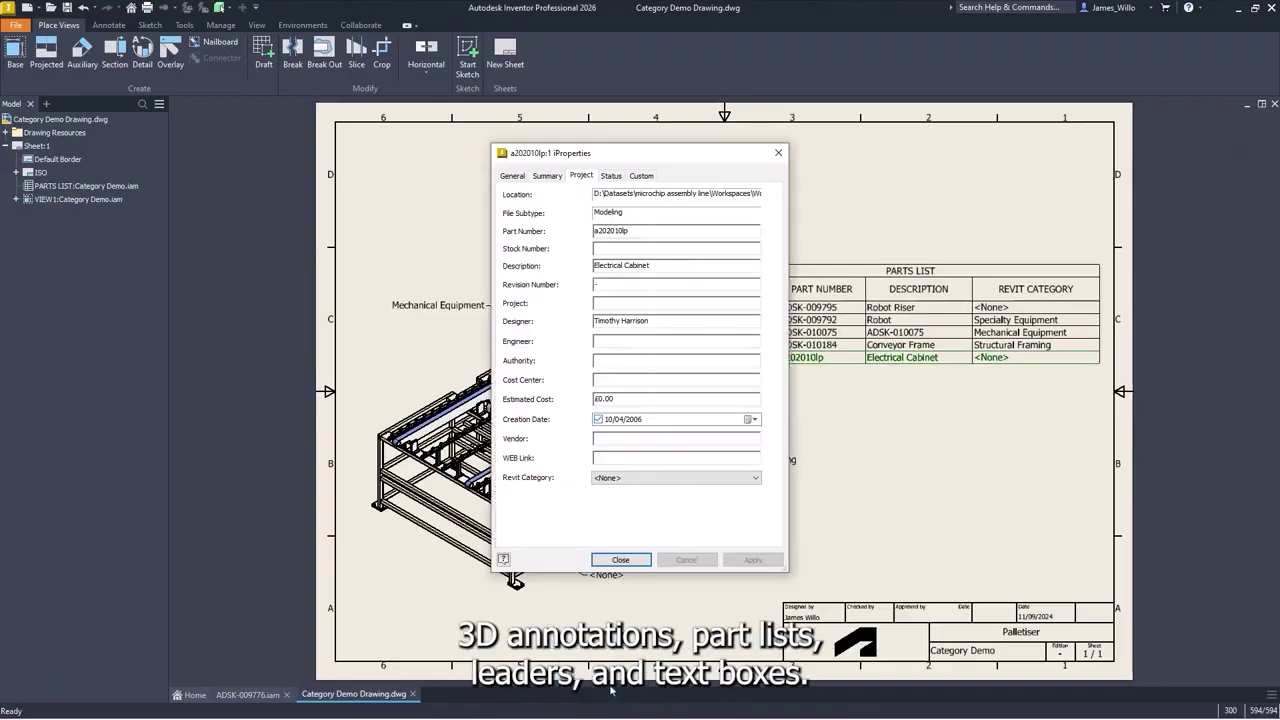
pyautogui.click(678, 482)
pyautogui.click(640, 561)
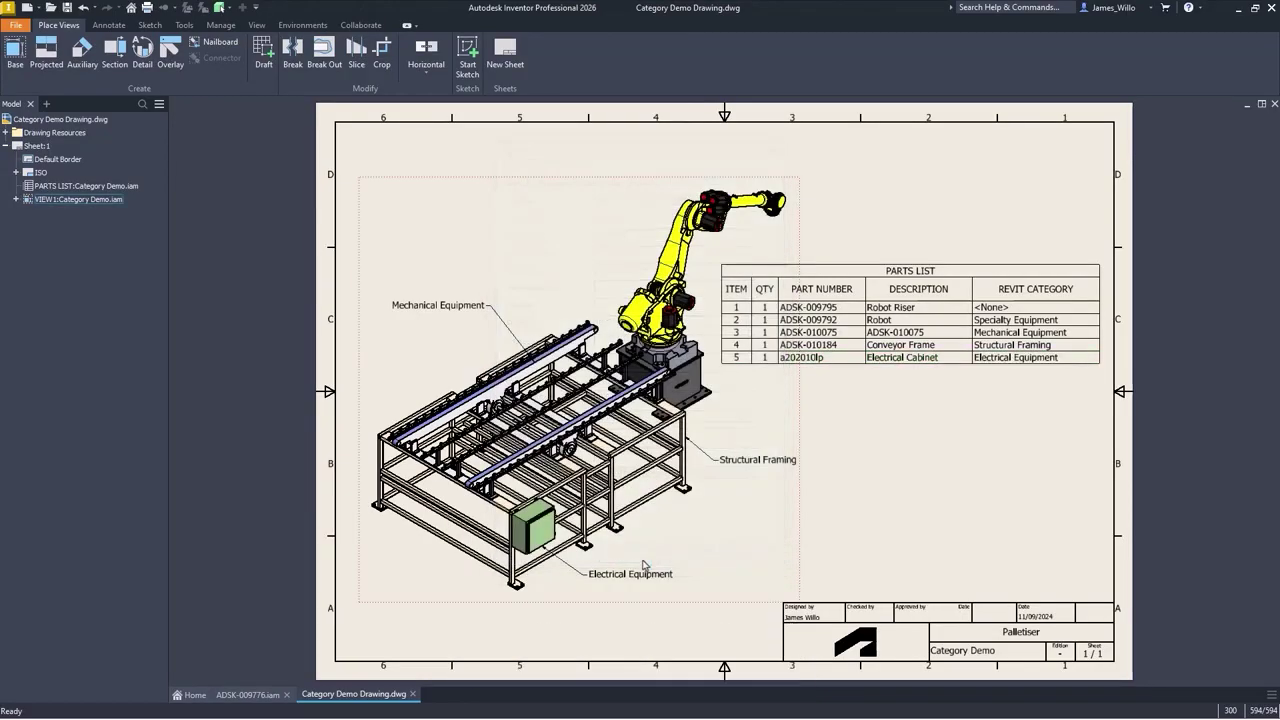
pyautogui.click(262, 695)
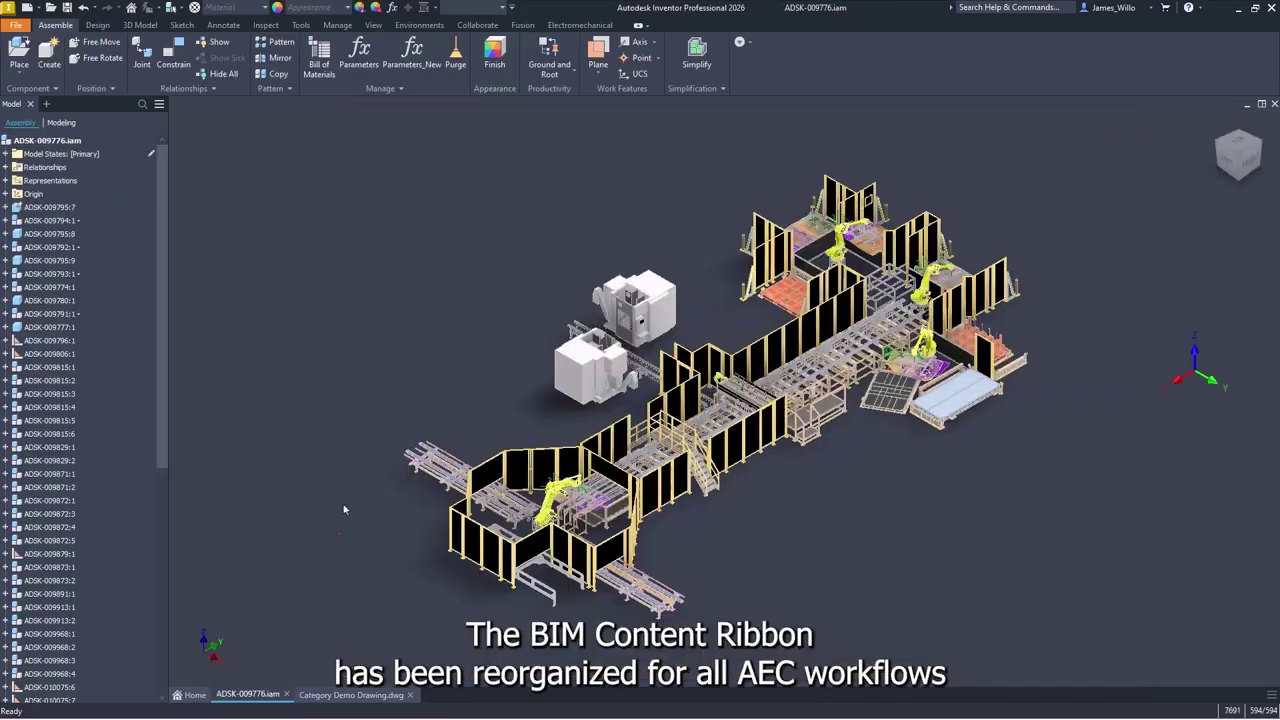
# - Enter the BIM Content environment and set the Placement orientation to INV_PBP, aligned to the Revit Project Base Point
pyautogui.click(421, 25)
pyautogui.click(290, 58)
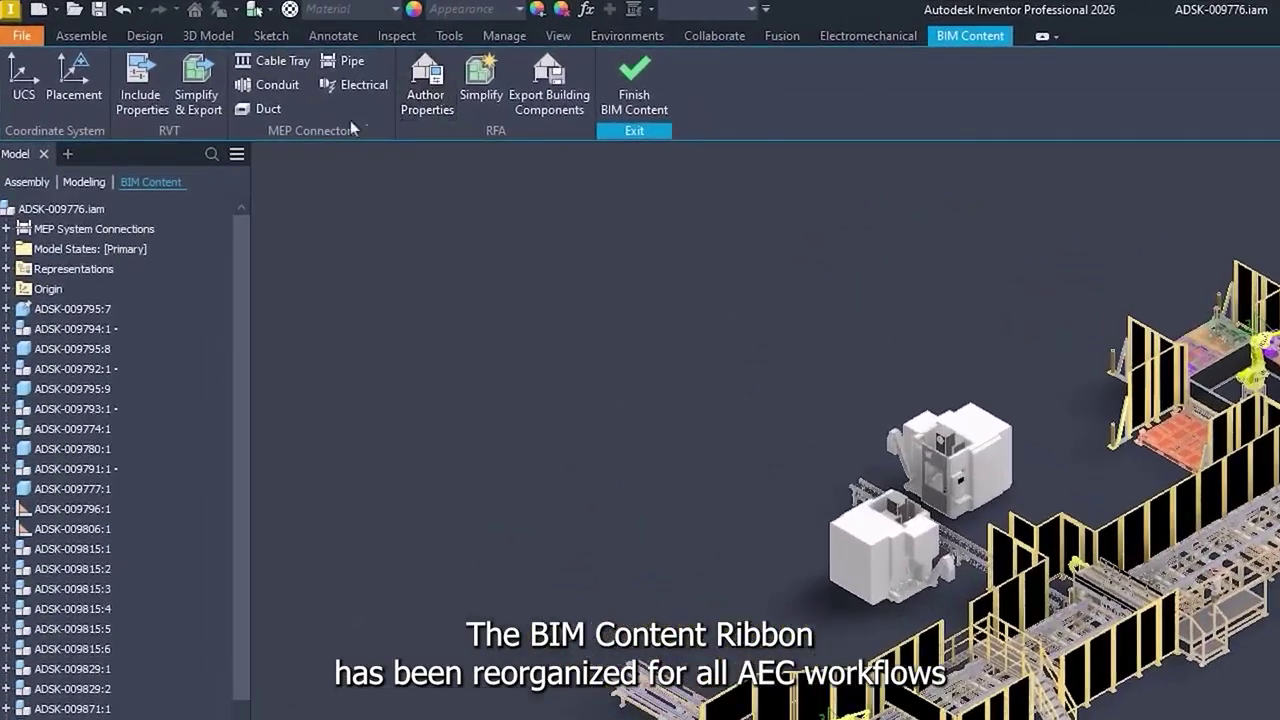
pyautogui.click(80, 94)
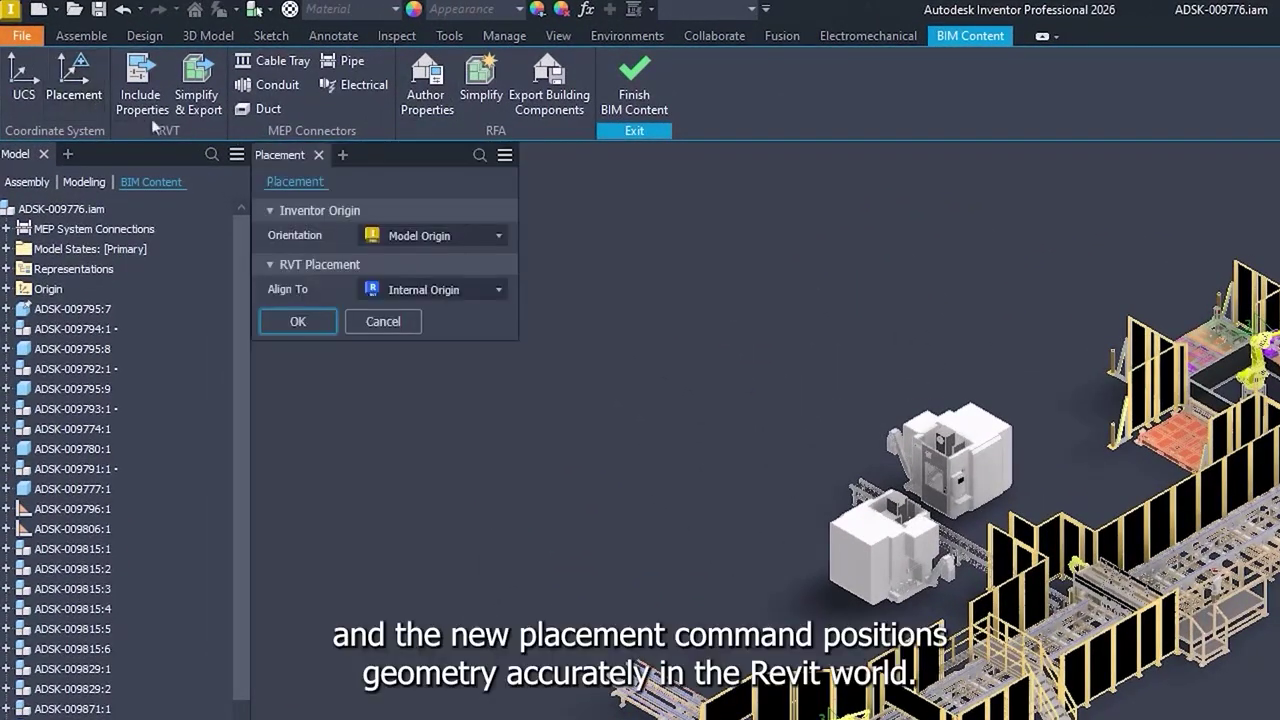
pyautogui.click(484, 240)
pyautogui.click(484, 279)
pyautogui.click(490, 289)
pyautogui.click(440, 331)
pyautogui.click(318, 321)
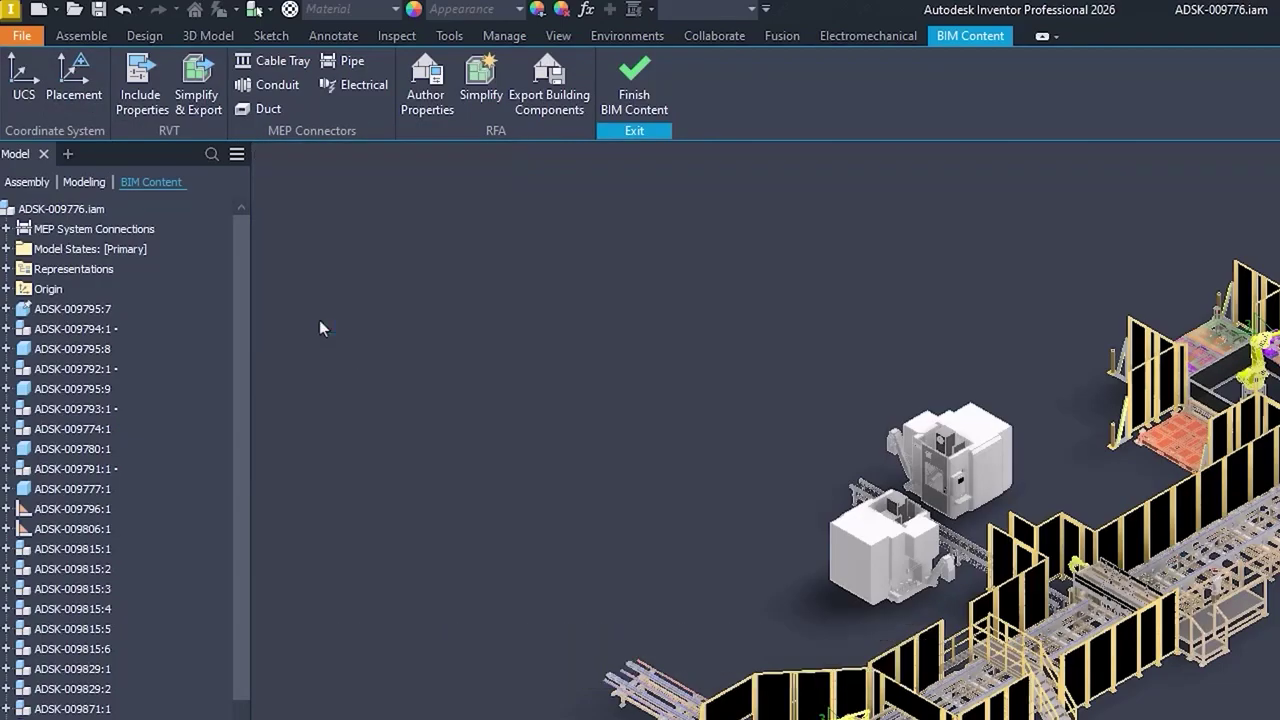
# - Open the properties to include in the Revit export and search them for "vlt"
pyautogui.click(160, 114)
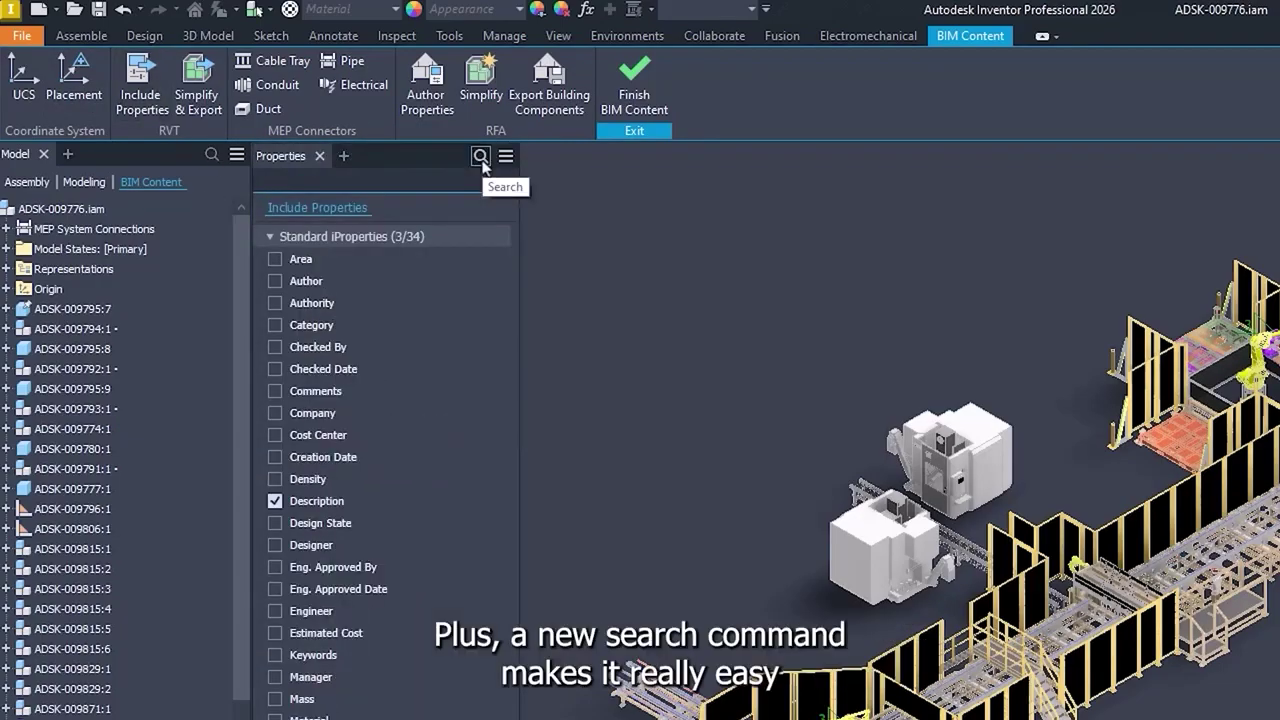
pyautogui.click(481, 157)
pyautogui.write('vlt')
# - Start Simplify & Export for Assembly Line.rvt and choose a custom Revit template for the output
pyautogui.click(200, 92)
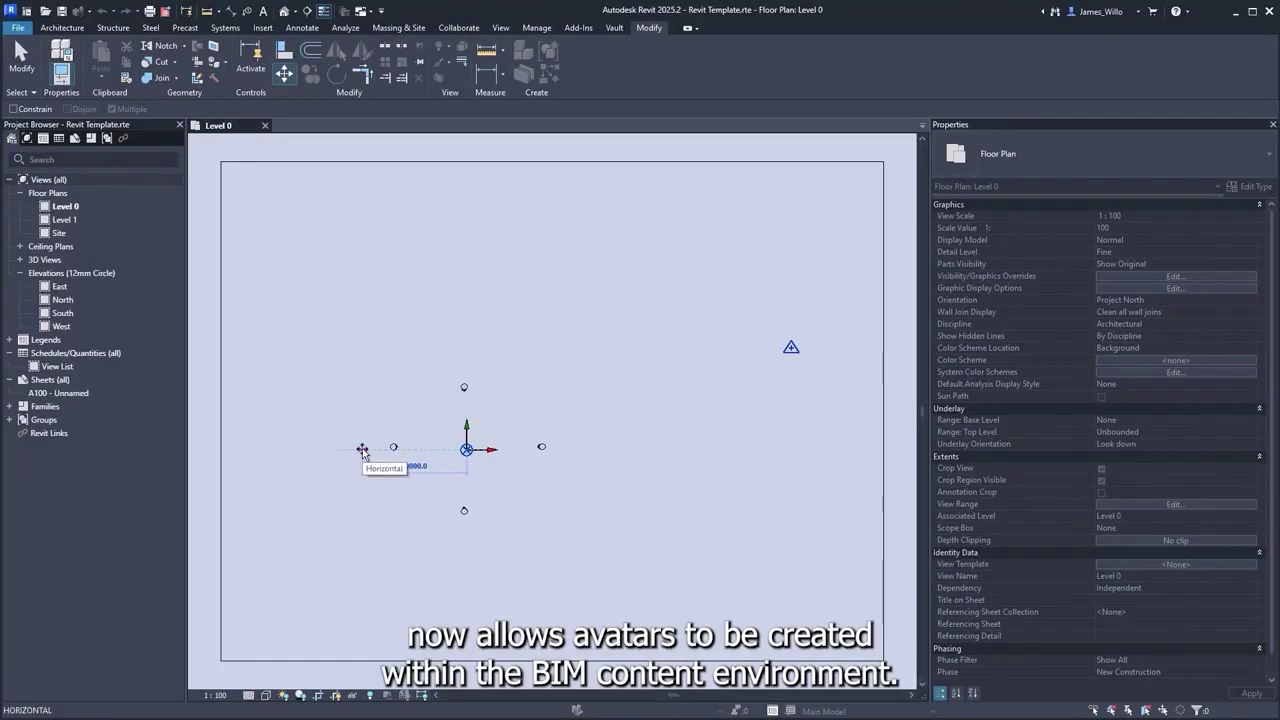
pyautogui.press('Return')
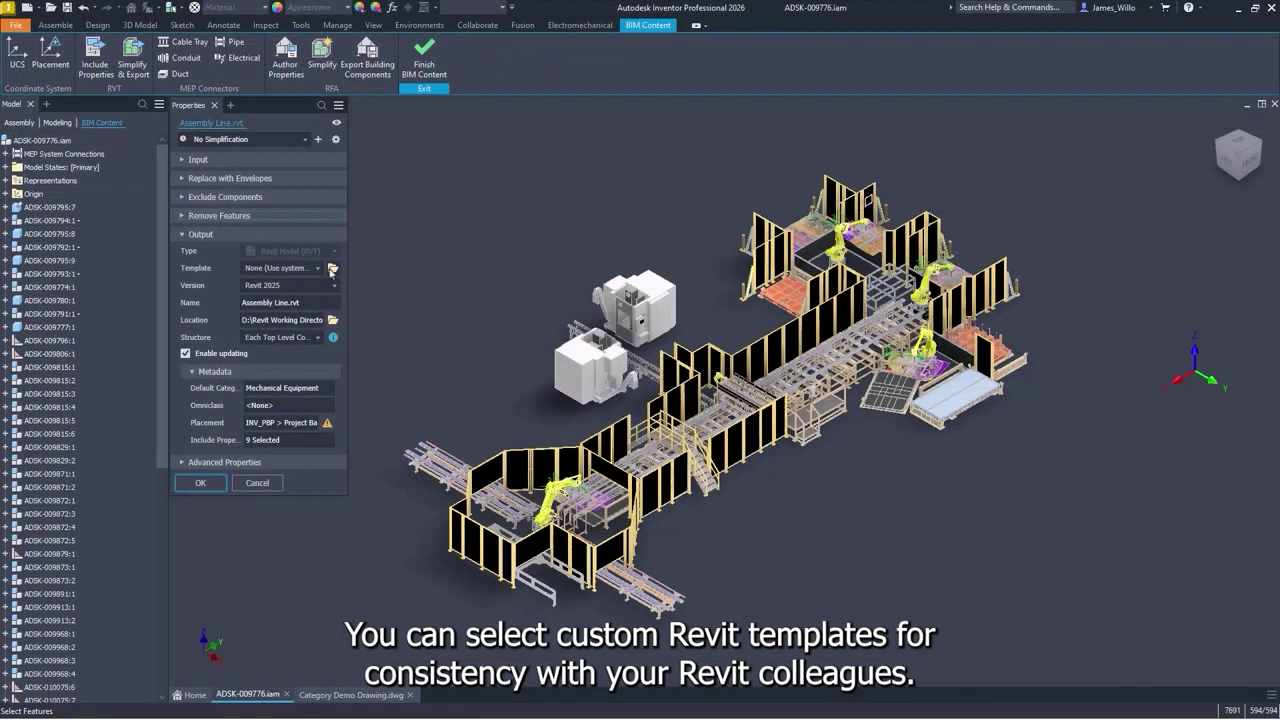
pyautogui.click(333, 268)
pyautogui.click(560, 206)
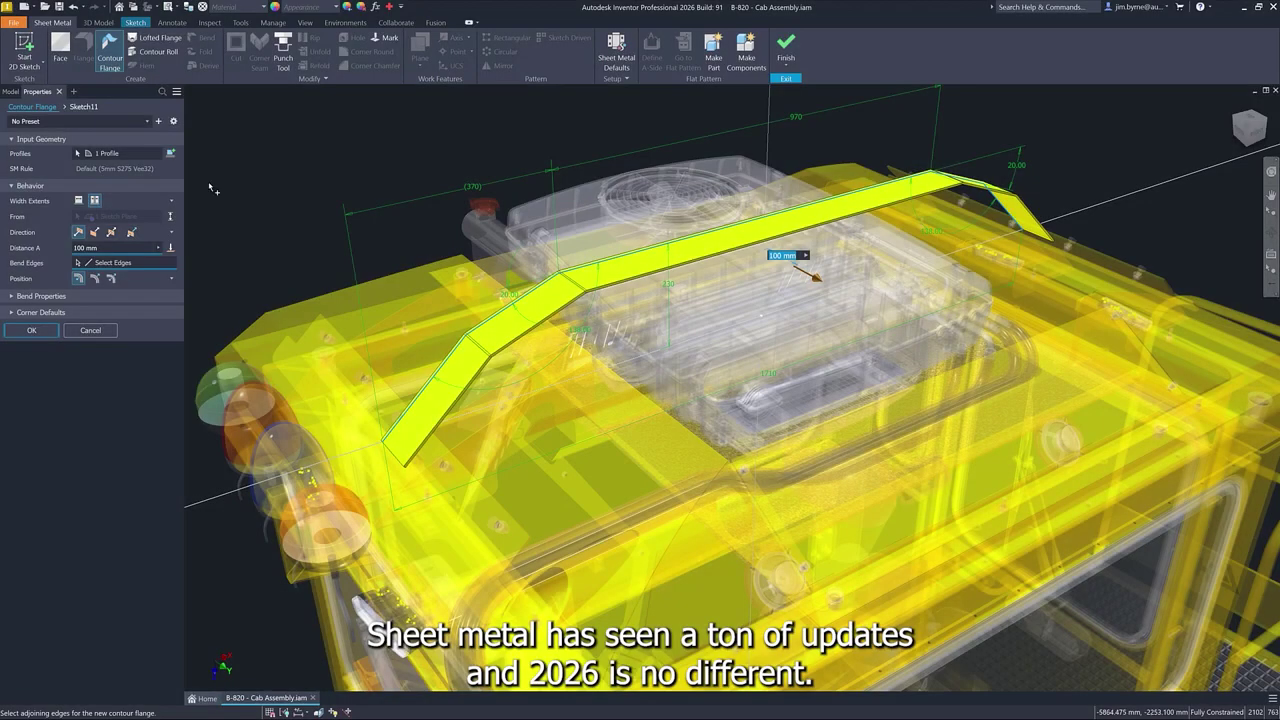
# - Extend the contour flange over the cab roof in a symmetric direction with a Distance A of 965 mm and create it
pyautogui.moveTo(771, 257); pyautogui.dragTo(730, 244)
pyautogui.moveTo(817, 276); pyautogui.dragTo(954, 354)
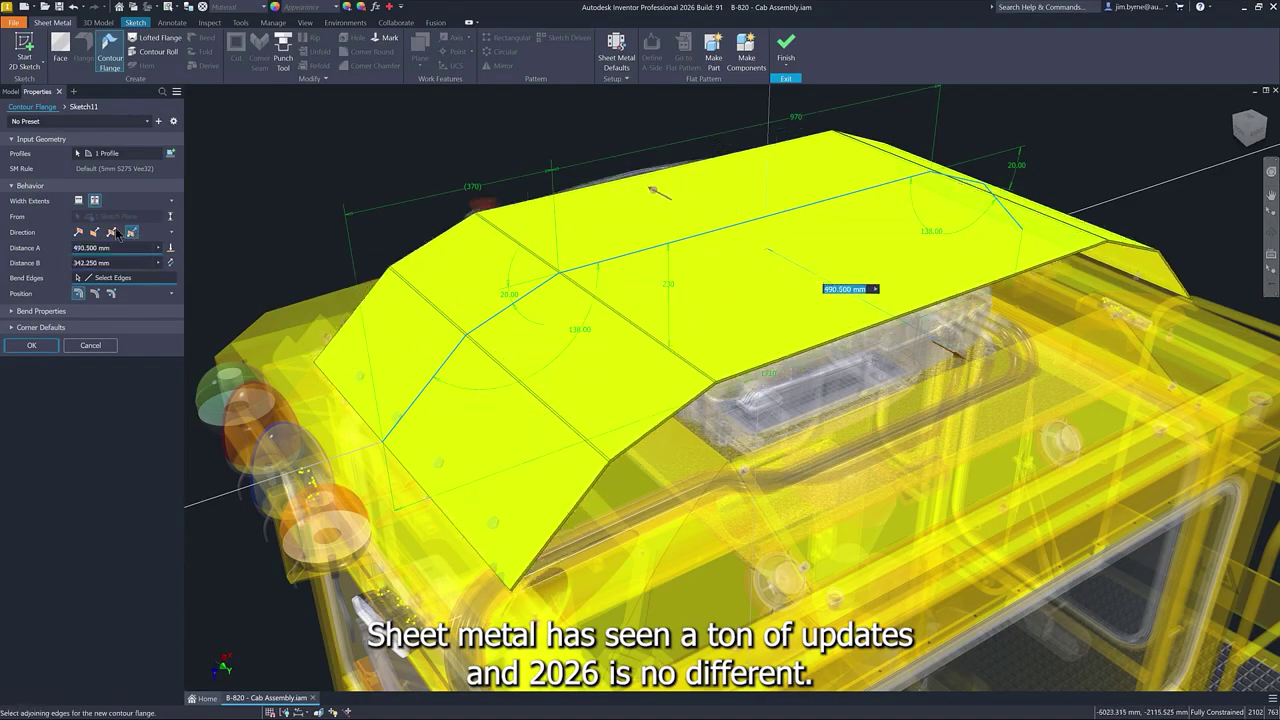
pyautogui.click(111, 232)
pyautogui.moveTo(114, 248); pyautogui.dragTo(62, 260)
pyautogui.write('965')
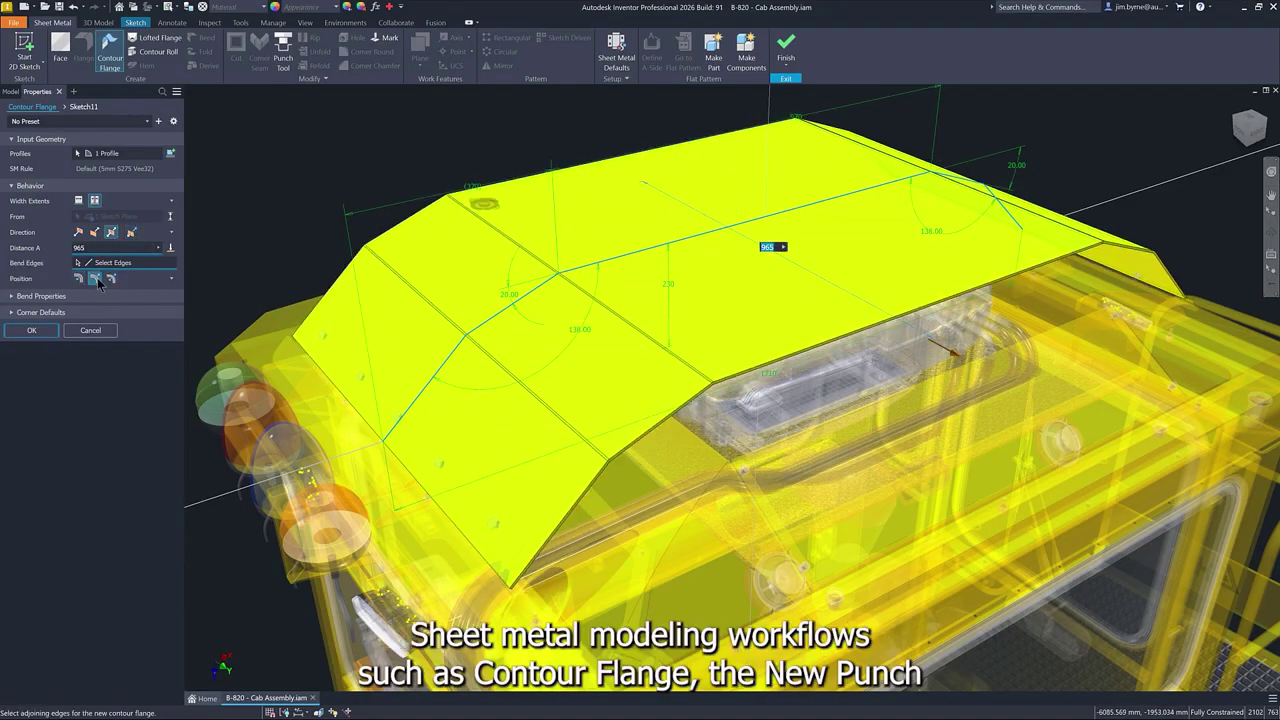
pyautogui.click(11, 296)
pyautogui.click(12, 421)
pyautogui.click(32, 575)
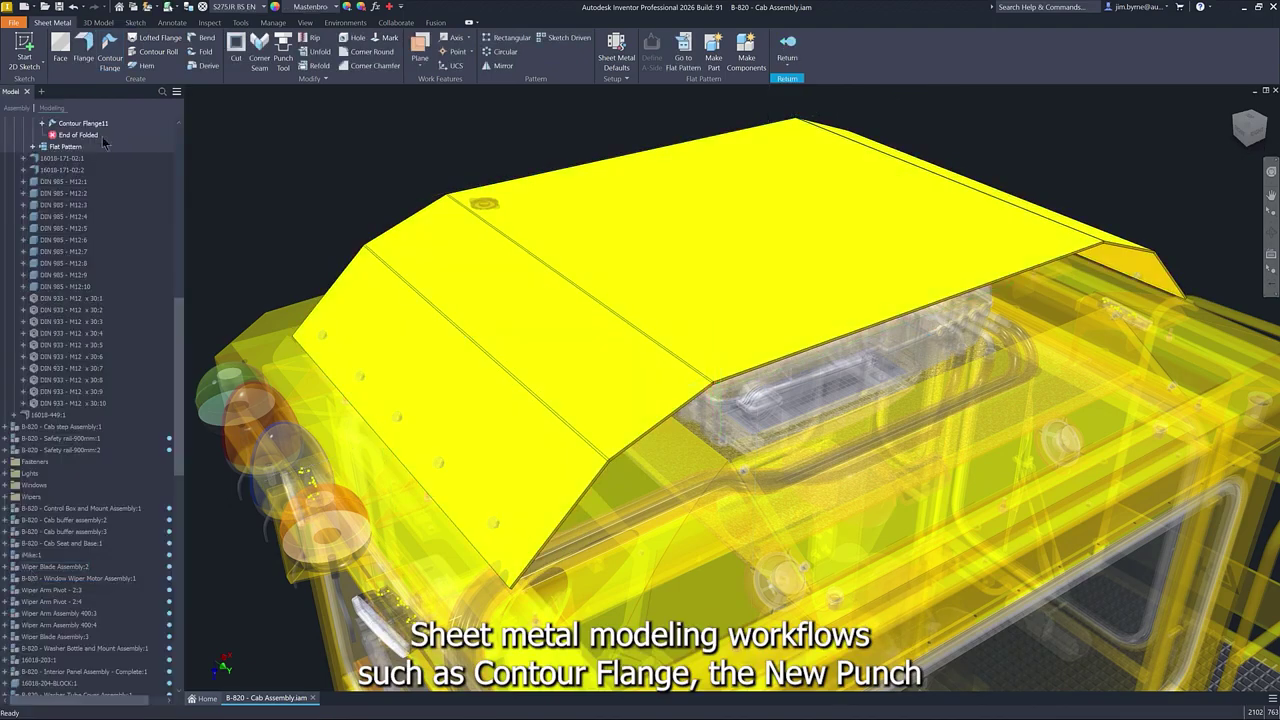
# - Add a 35 mm flange at 90 deg along four adjoining edges of the roof panel, and round one corner edge with radius 10
pyautogui.click(83, 50)
pyautogui.click(565, 525)
pyautogui.click(660, 424)
pyautogui.click(1000, 280)
pyautogui.click(1172, 284)
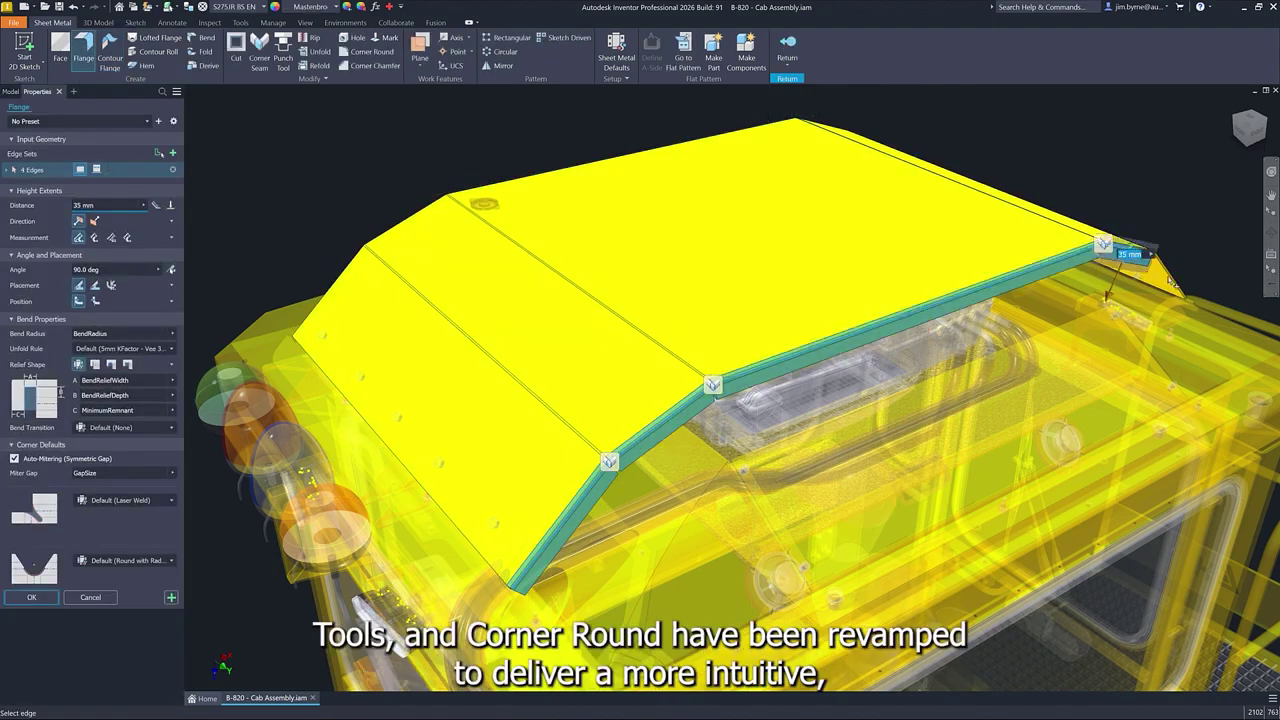
pyautogui.press('Return')
pyautogui.click(370, 51)
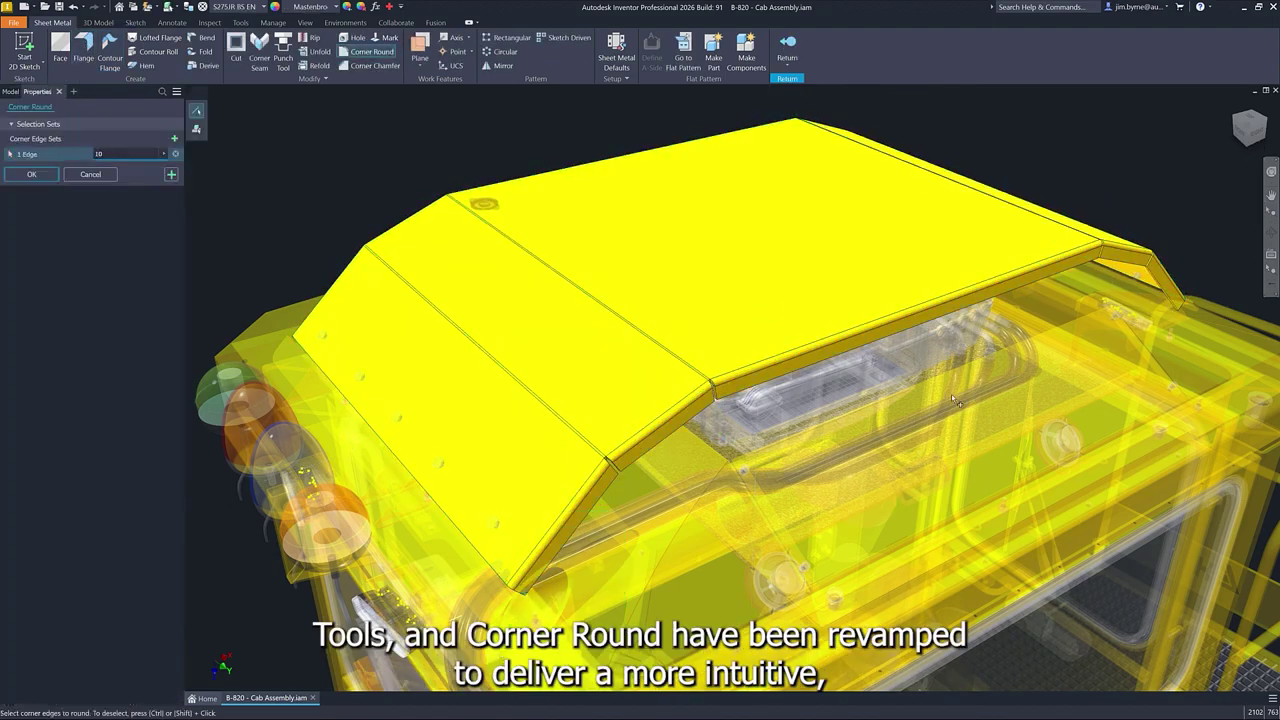
pyautogui.press('Return')
# - Sketch on the roof panel's top face and project the round component's inner circle to give a punch position
pyautogui.scroll(5, 444, 176)
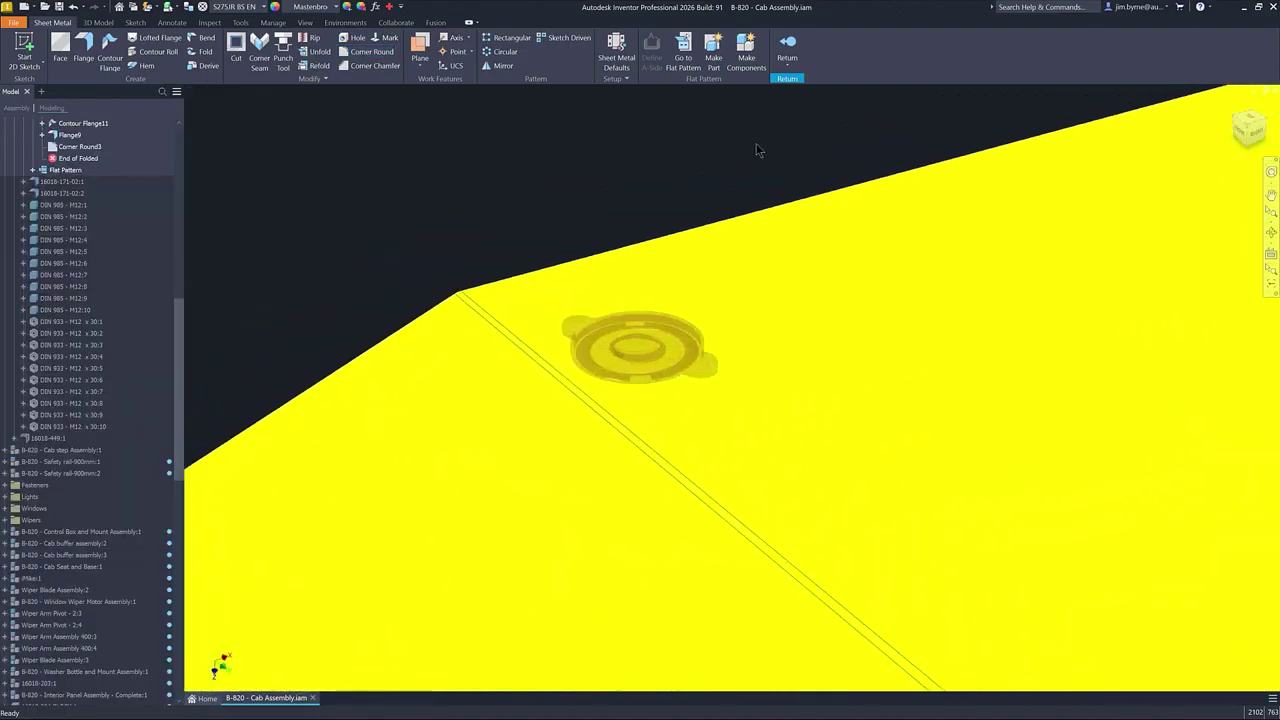
pyautogui.click(841, 265)
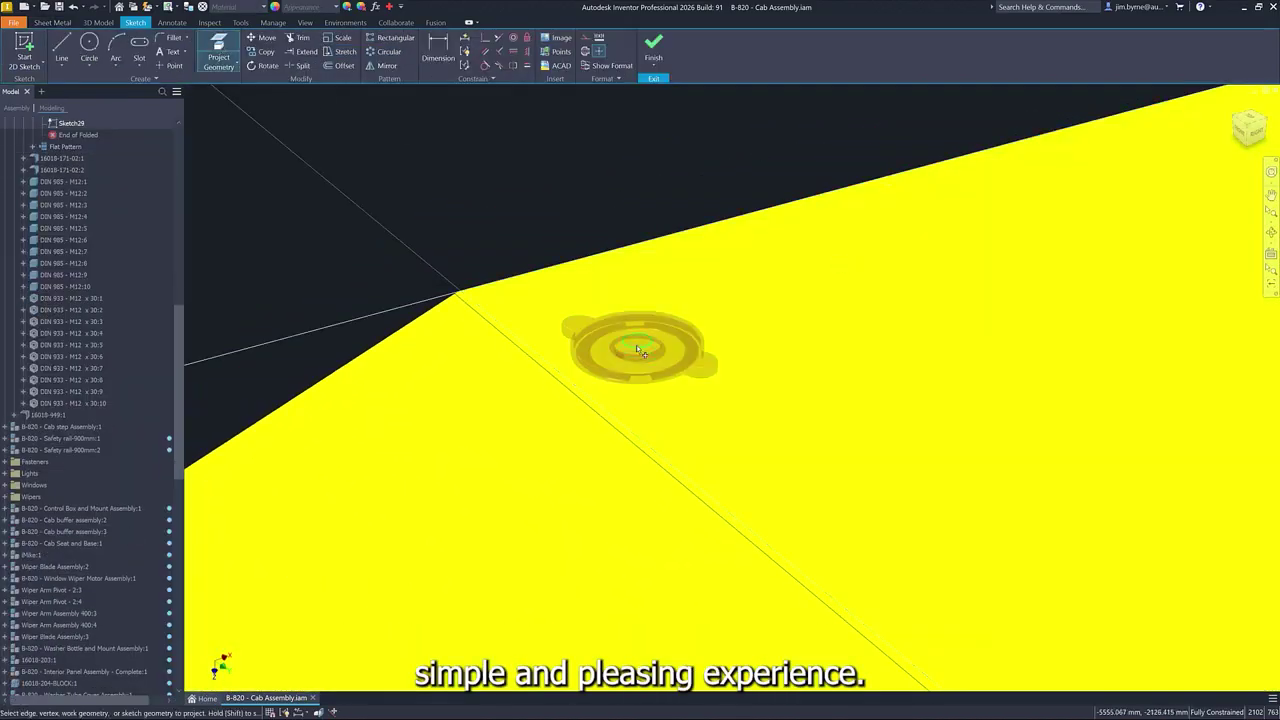
pyautogui.click(656, 46)
# - Set up a D-Sub connector 5.ide punch on the roof panel with connector_width 200, connector_height 100 and Across Bend enabled
pyautogui.click(171, 154)
pyautogui.click(174, 269)
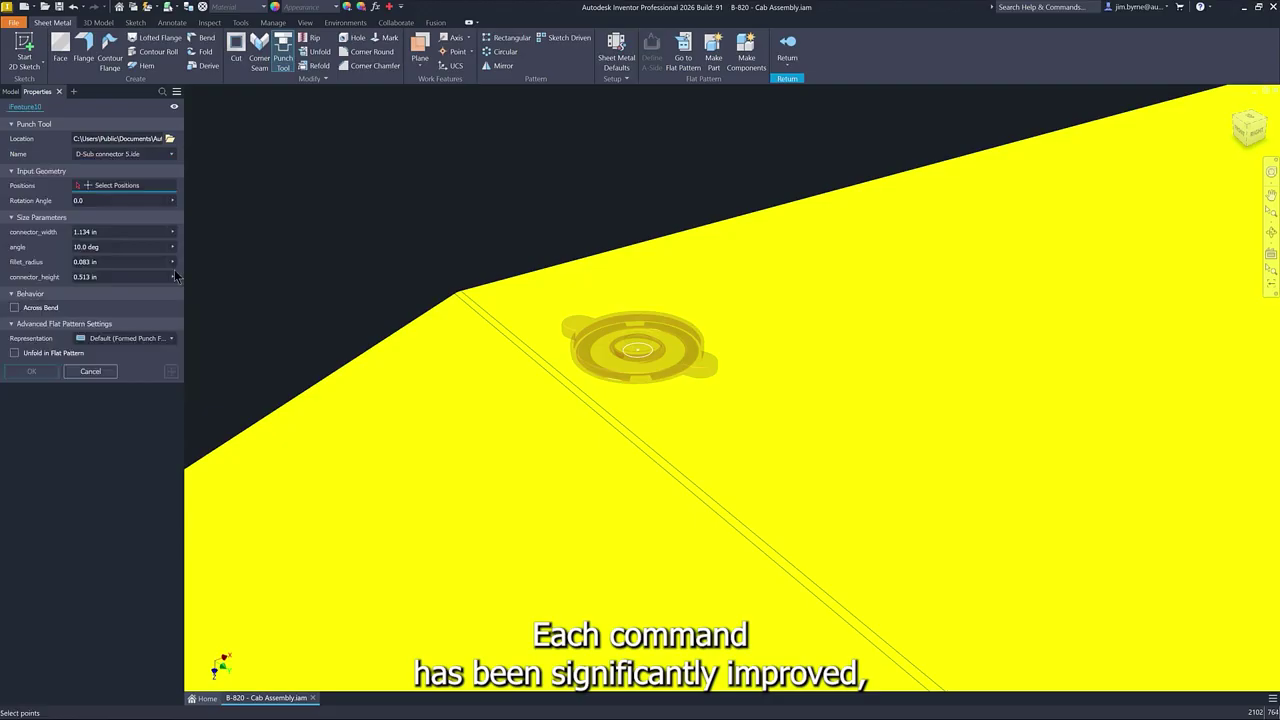
pyautogui.click(100, 231)
pyautogui.write('200')
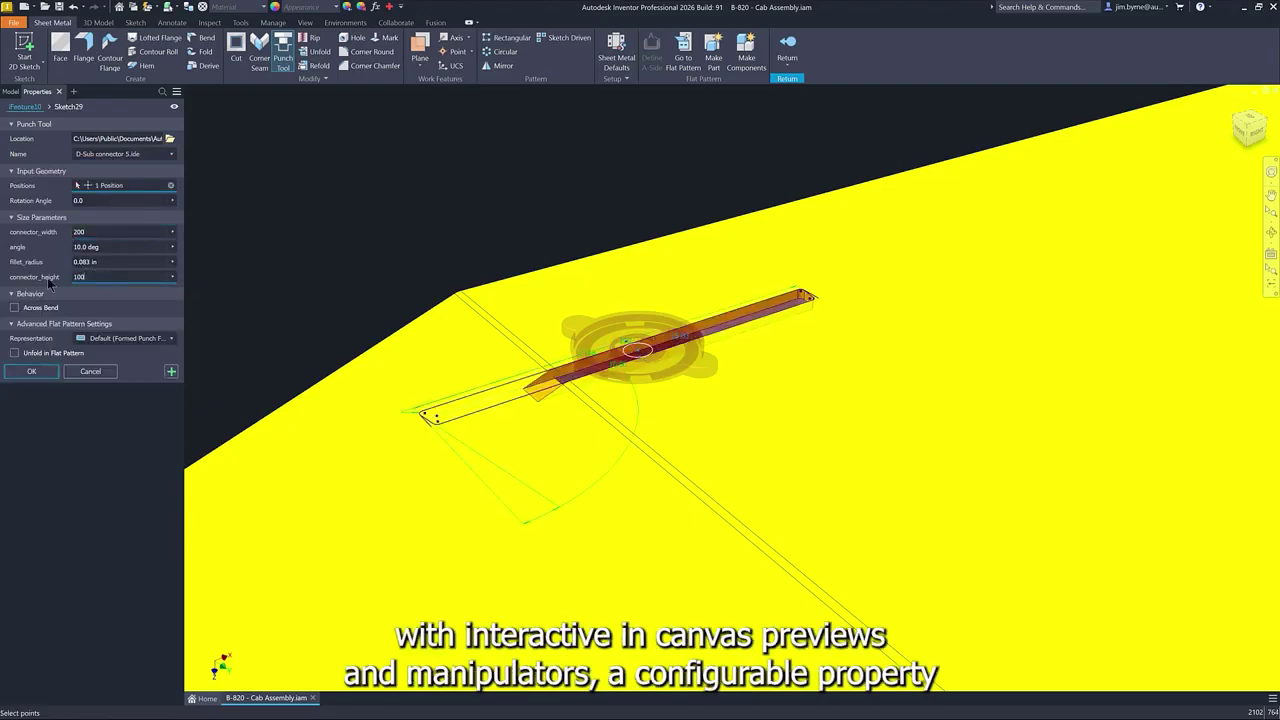
pyautogui.click(14, 307)
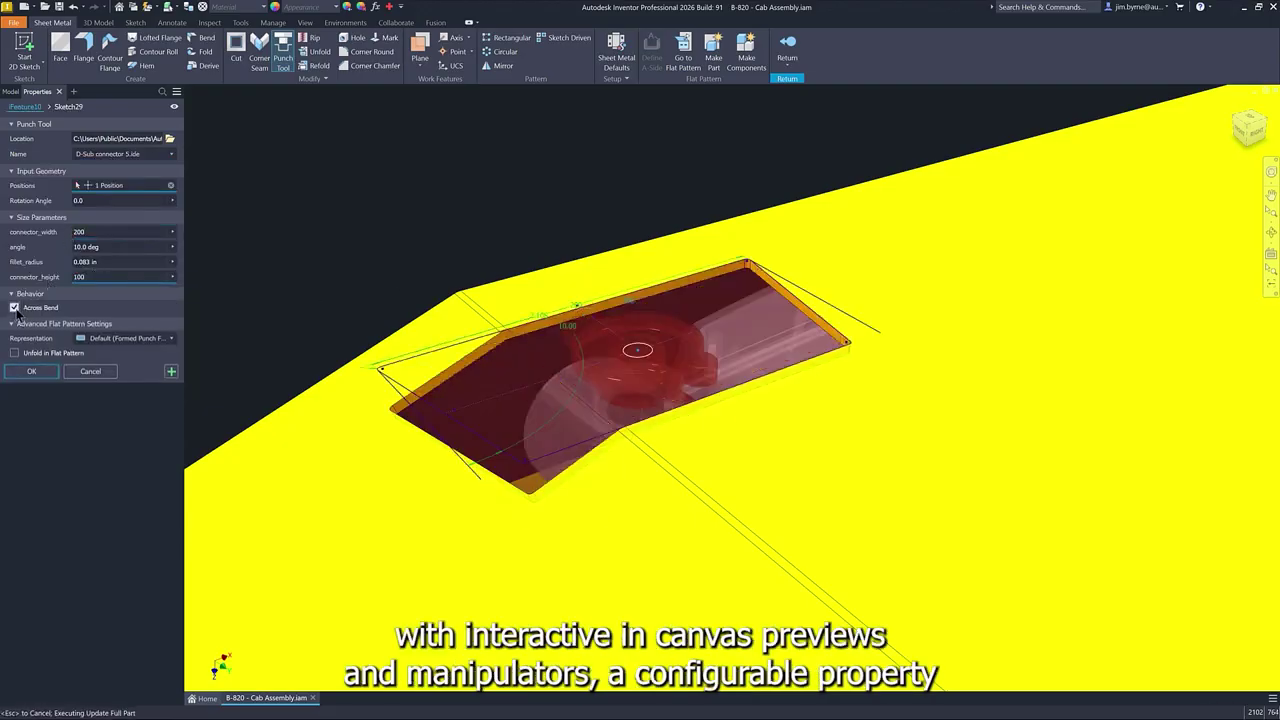
pyautogui.click(15, 375)
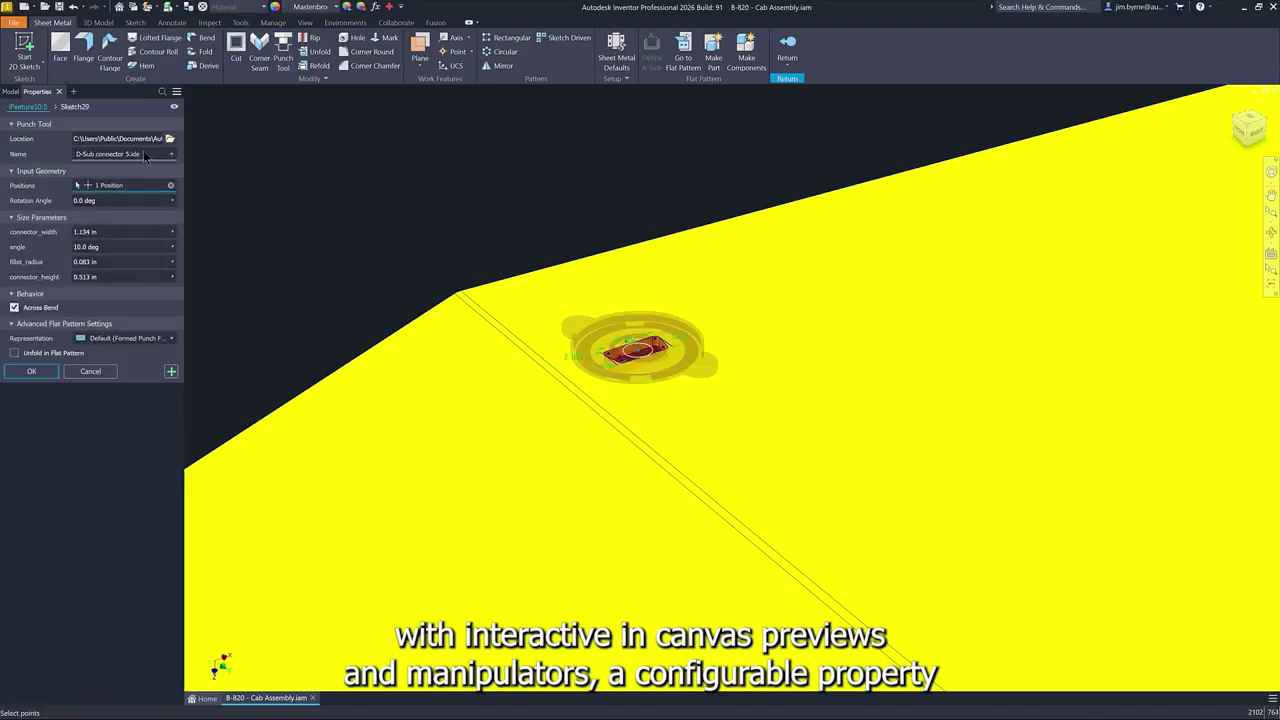
# - Switch the roof panel's punch to obround2.ide with length 100 and width 100, and create the cut across the bend
pyautogui.click(171, 154)
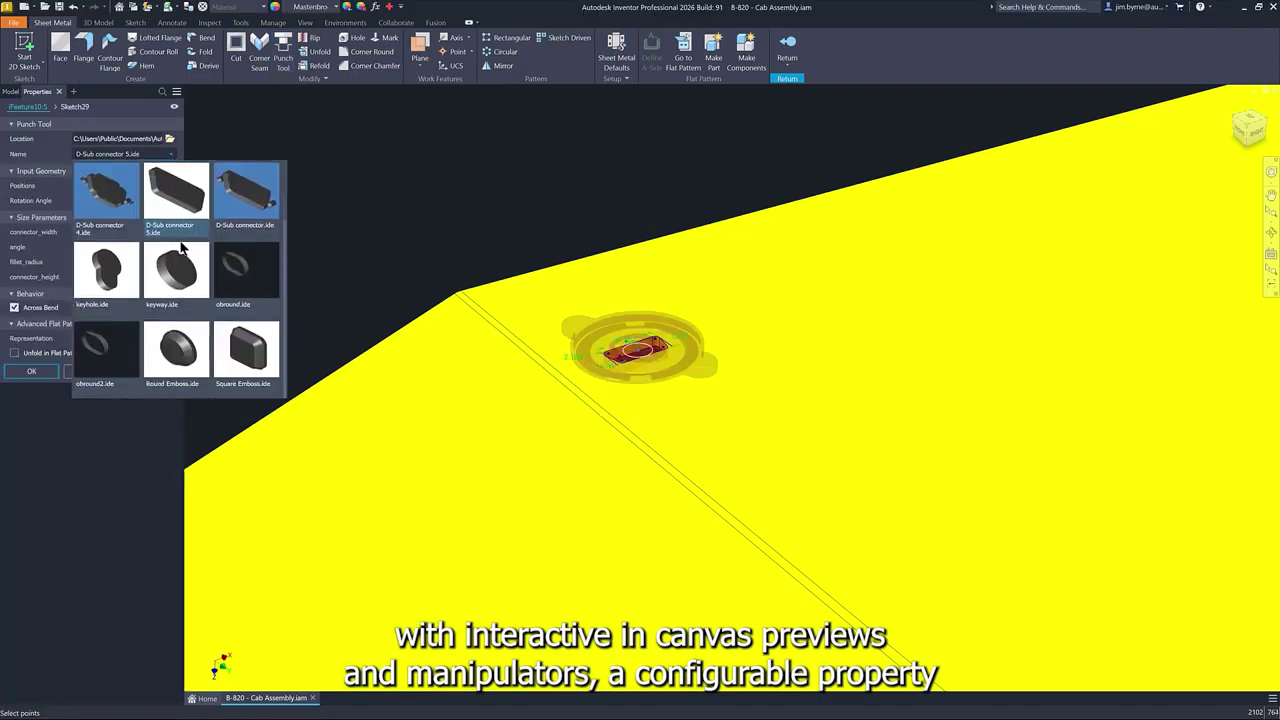
pyautogui.click(95, 348)
pyautogui.click(103, 231)
pyautogui.write('100')
pyautogui.press('Tab')
pyautogui.write('100')
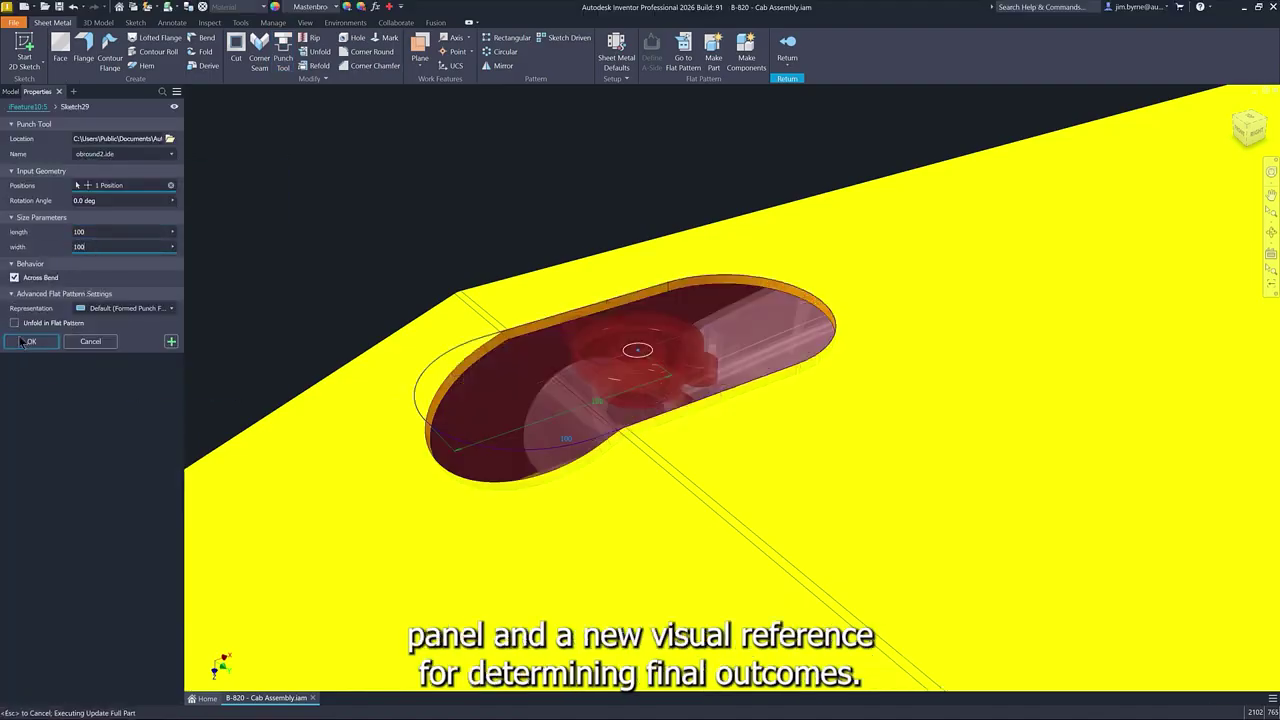
pyautogui.click(29, 342)
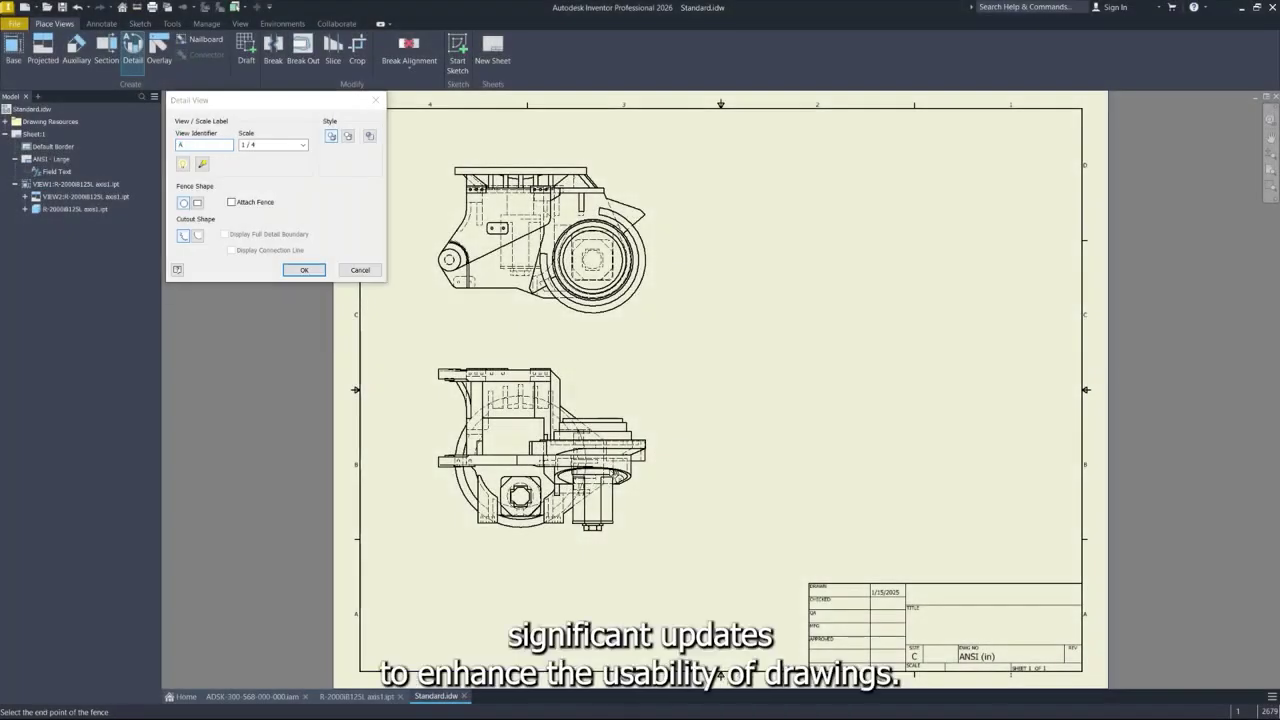
# - Create circular detail view A at scale 1 / 4 from the lower view's cylindrical end, and project a view below the detail
pyautogui.click(655, 522)
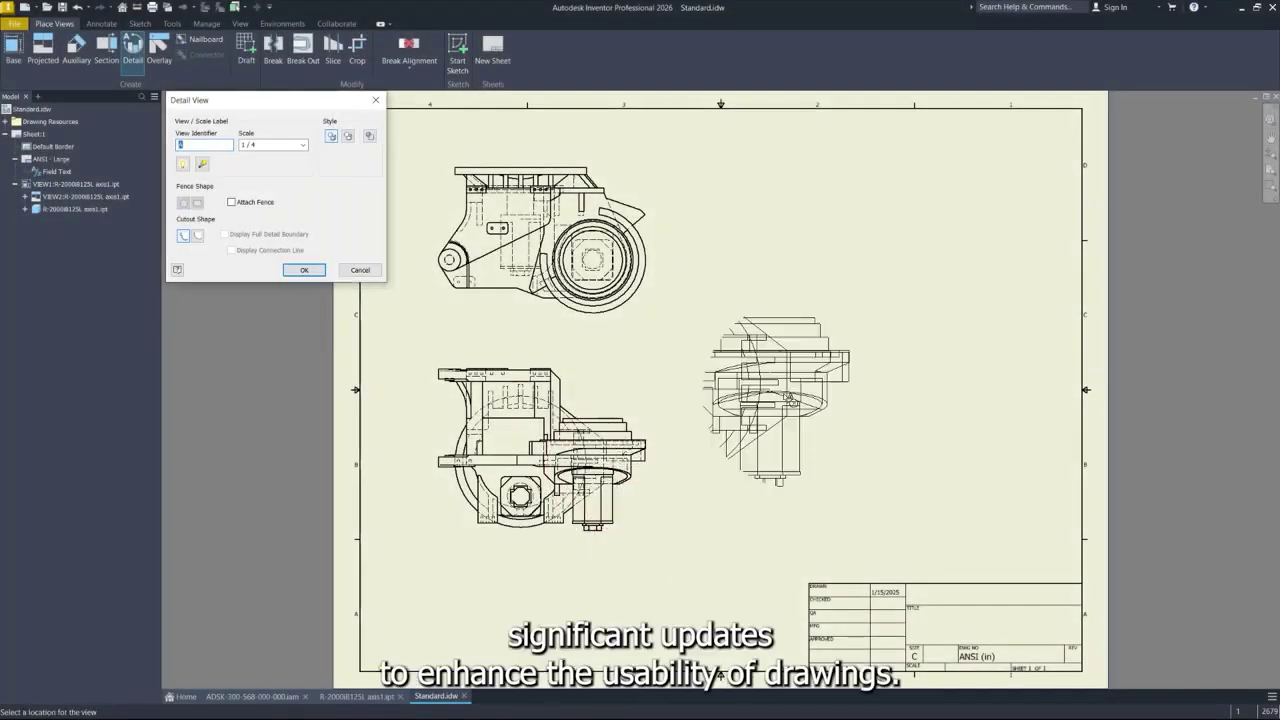
pyautogui.click(906, 242)
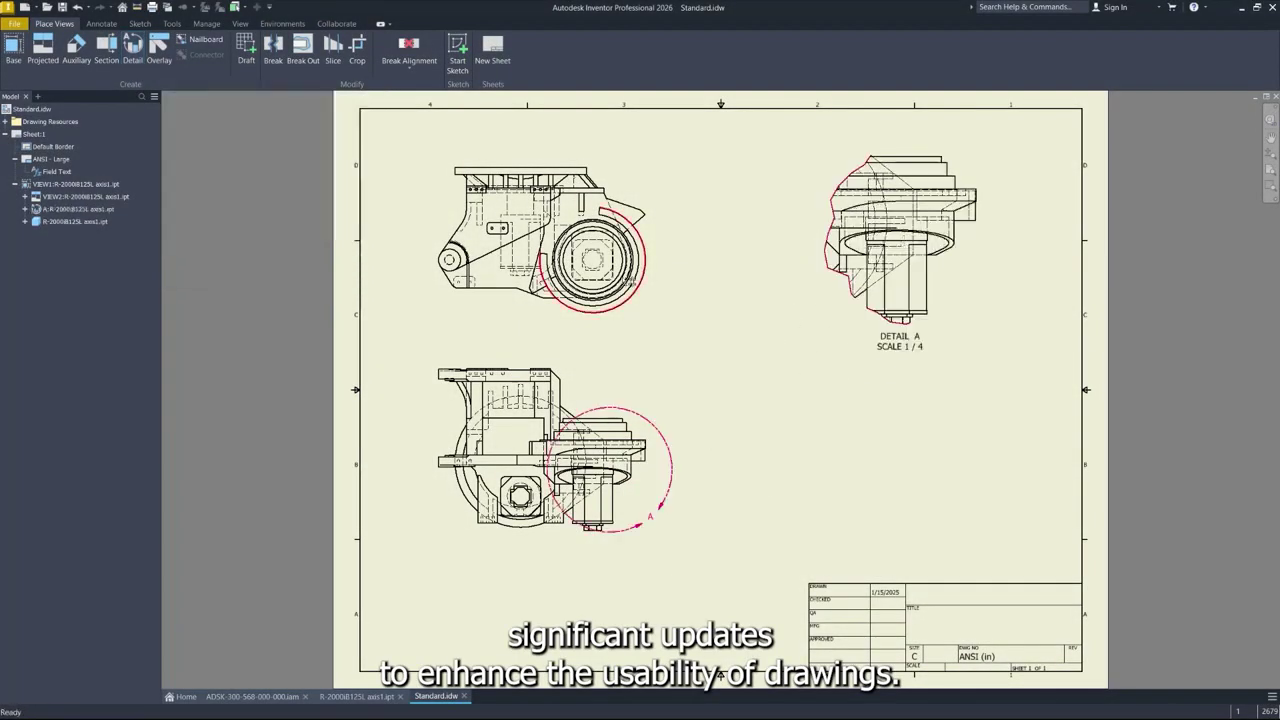
pyautogui.click(825, 297)
pyautogui.click(937, 466)
pyautogui.rightClick(937, 466)
pyautogui.click(982, 466)
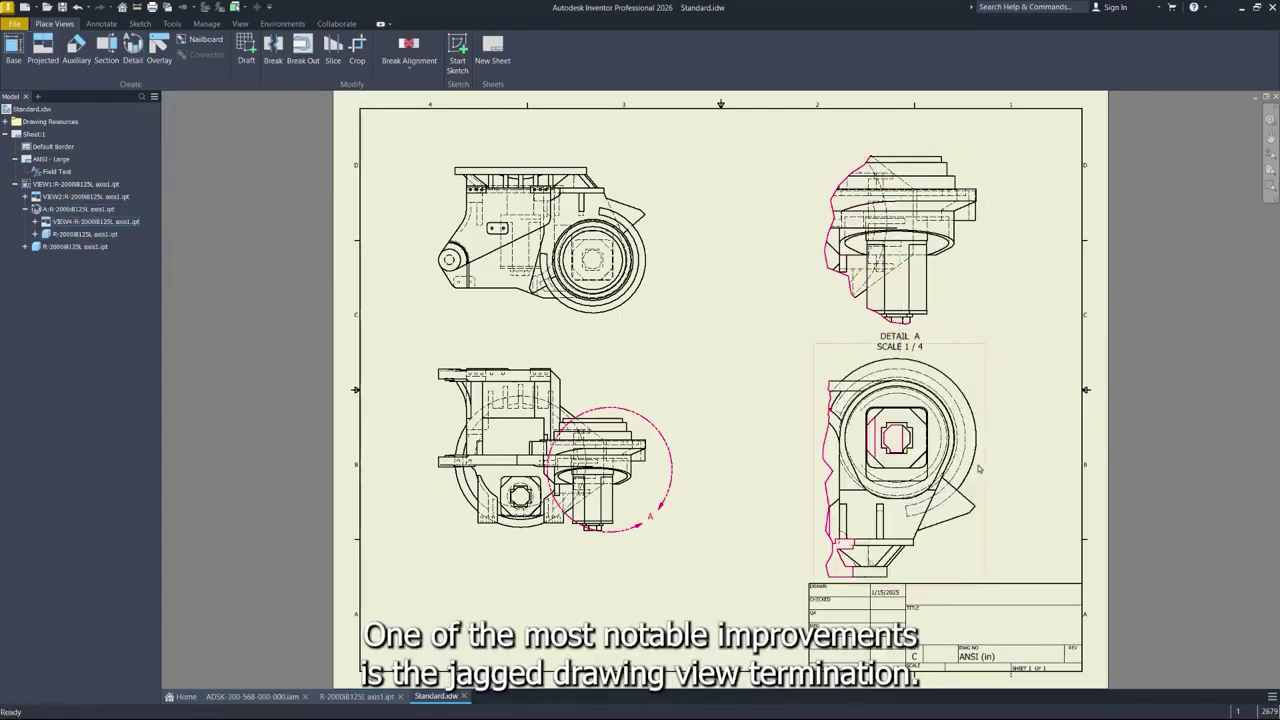
# - Edit detail A's properties to use a smooth cutout with the full detail boundary and connection line displayed
pyautogui.rightClick(676, 462)
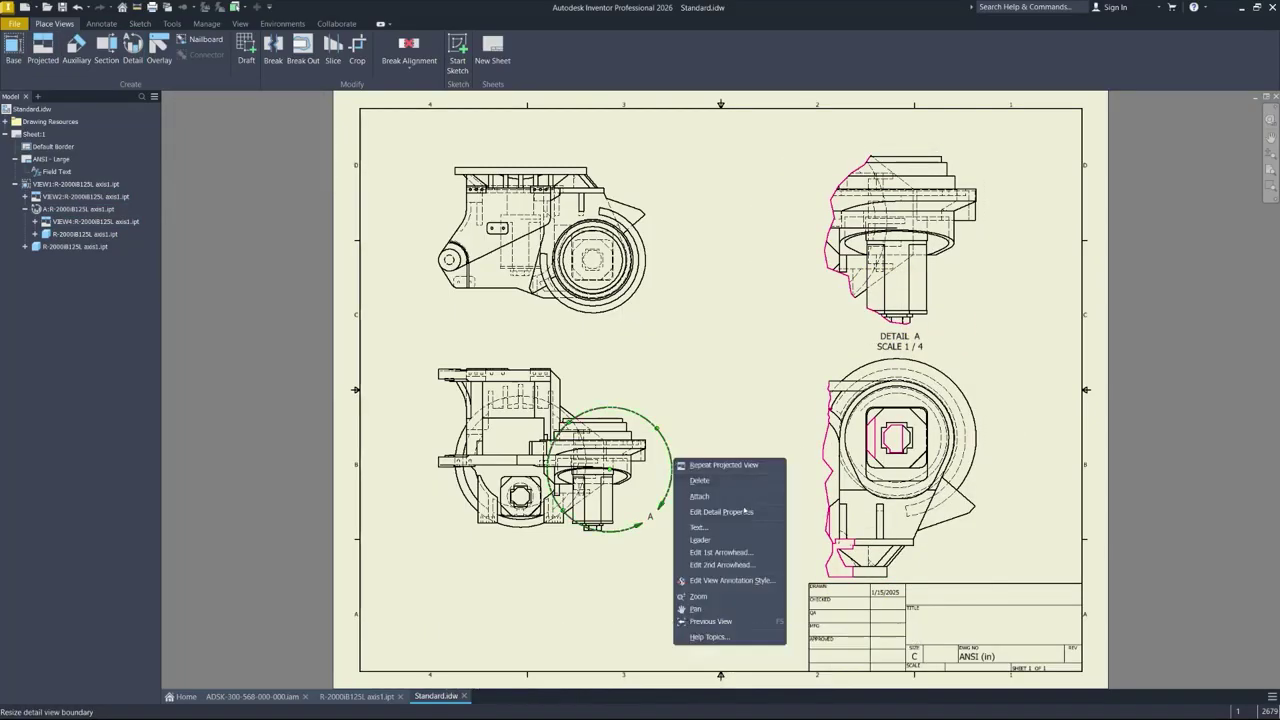
pyautogui.click(679, 476)
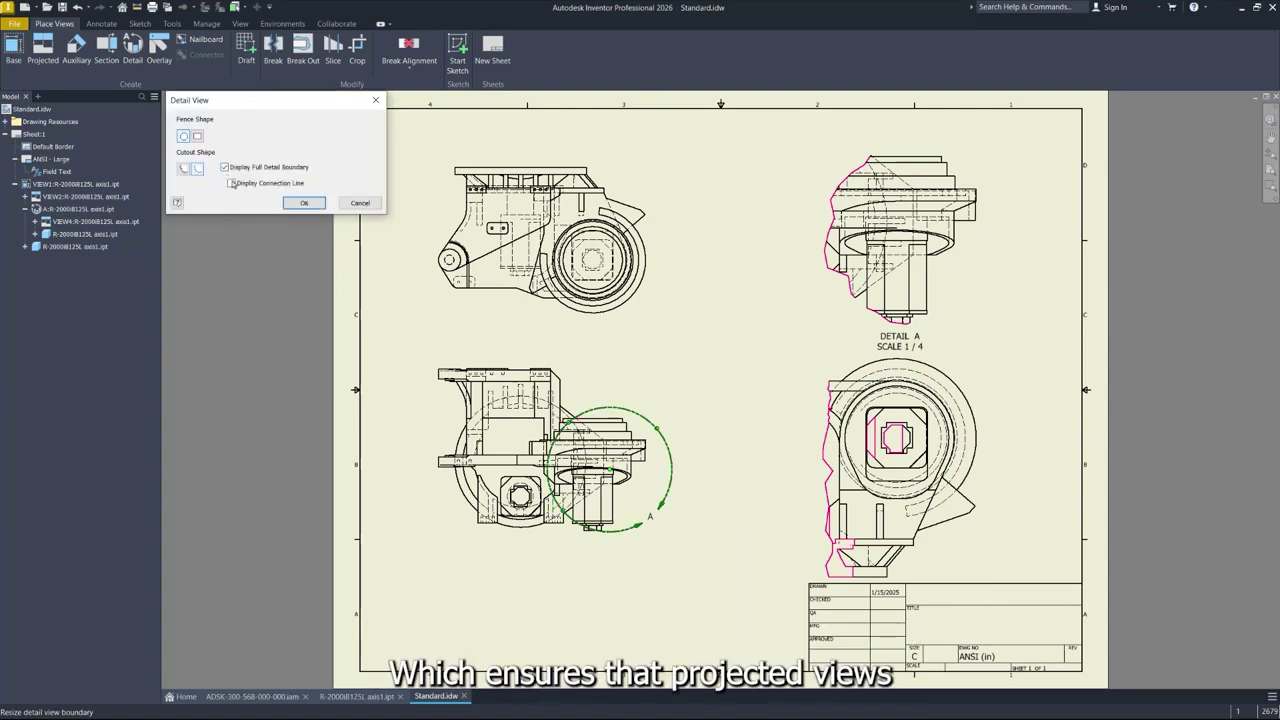
pyautogui.click(232, 183)
pyautogui.click(304, 203)
pyautogui.rightClick(662, 442)
pyautogui.click(700, 494)
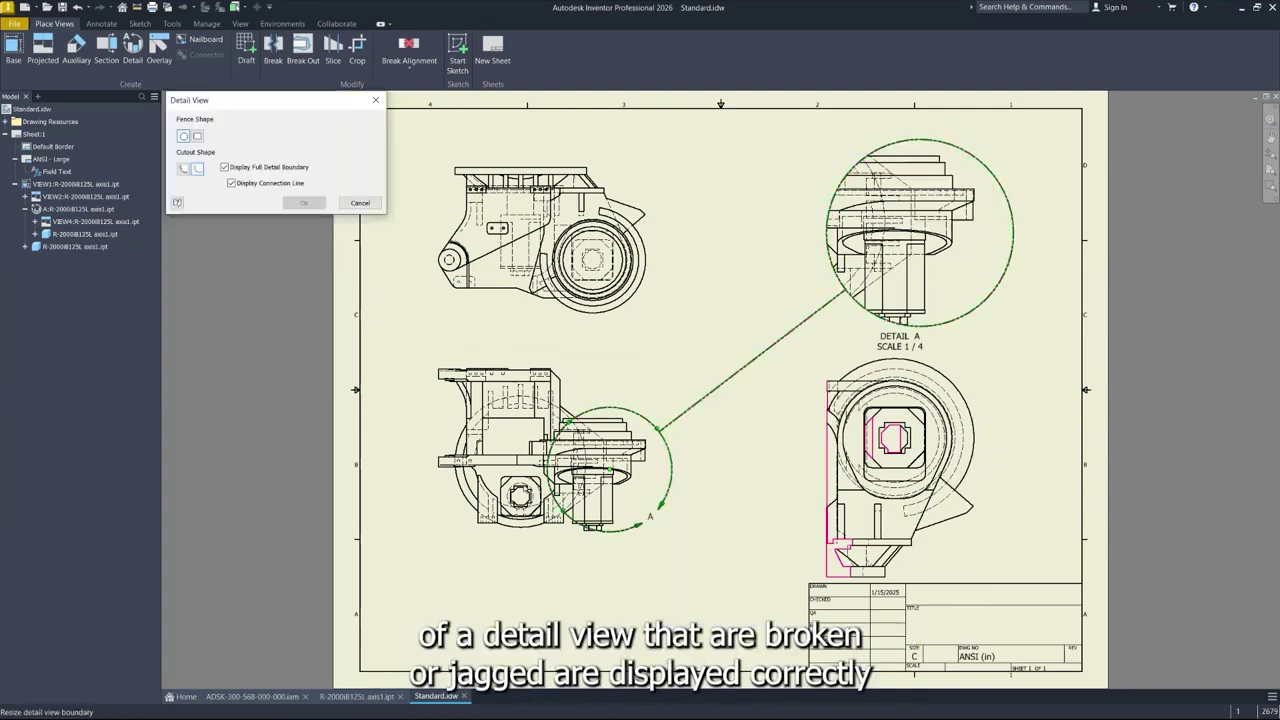
pyautogui.click(303, 203)
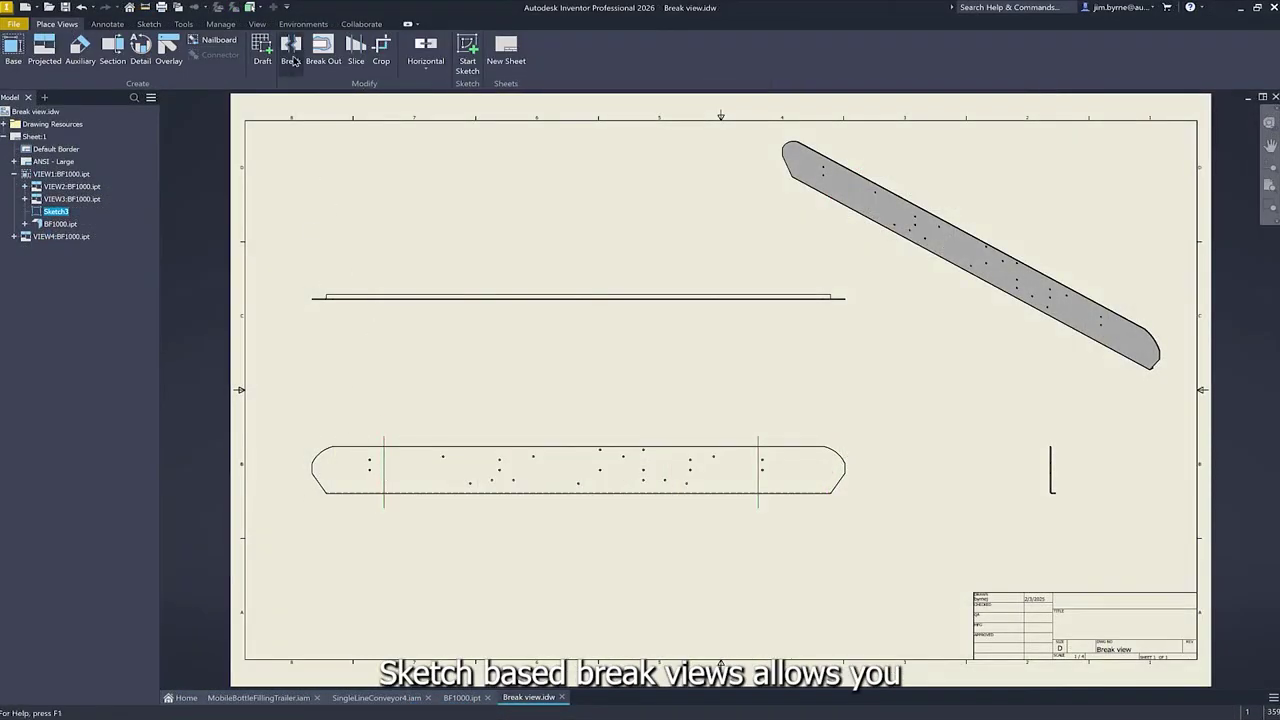
# - Break the long plate's lower view at its sketched lines with a 0.250 in gap, and edit the break sketch's 10.000 dimension
pyautogui.click(291, 58)
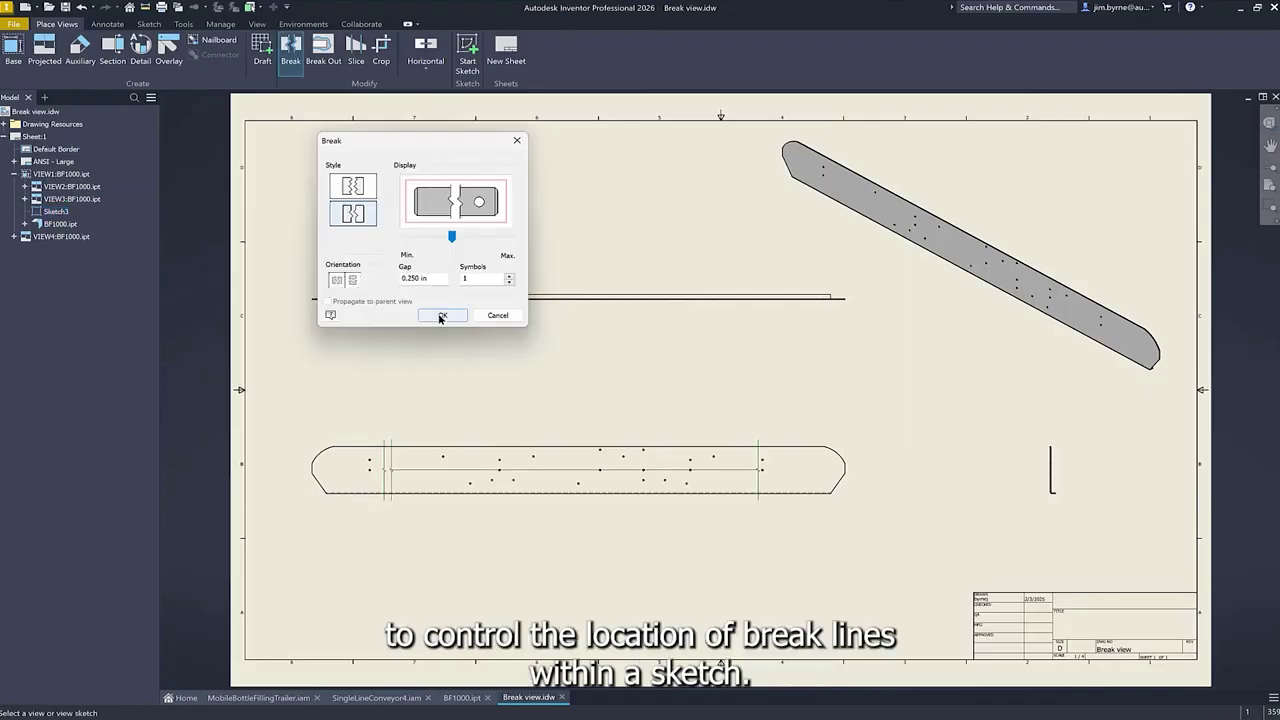
pyautogui.click(441, 316)
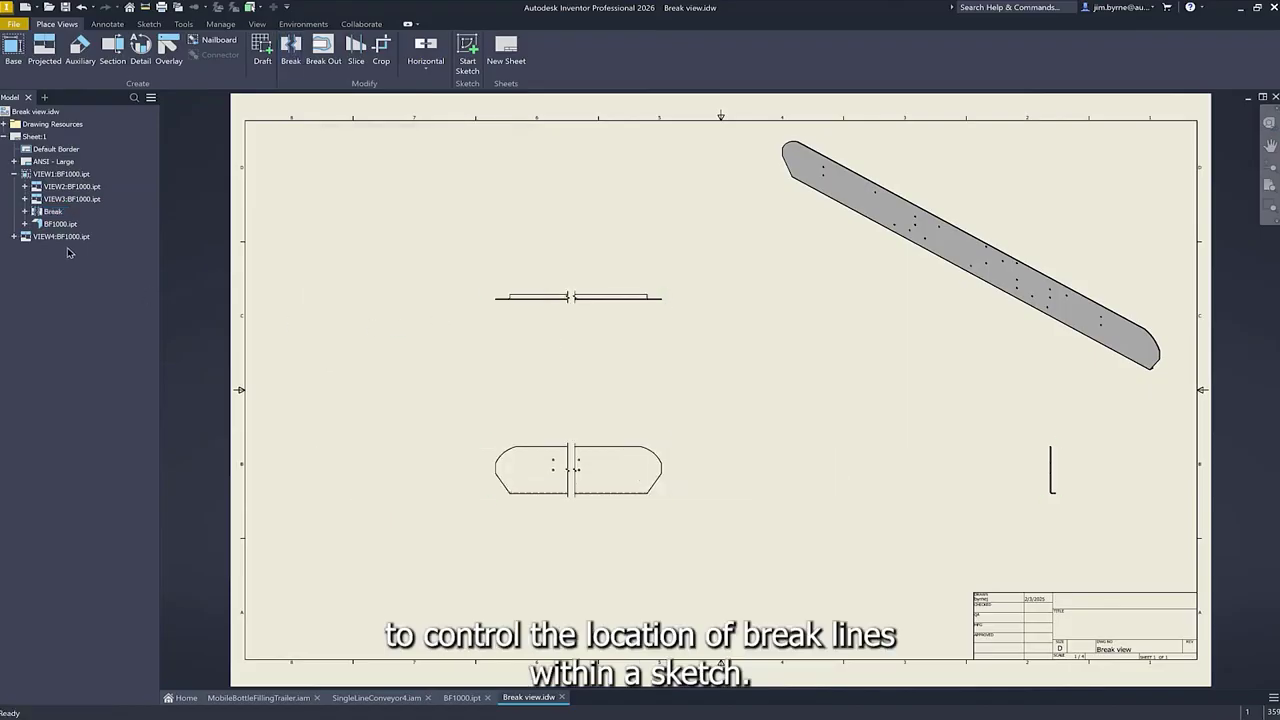
pyautogui.click(25, 211)
pyautogui.rightClick(60, 224)
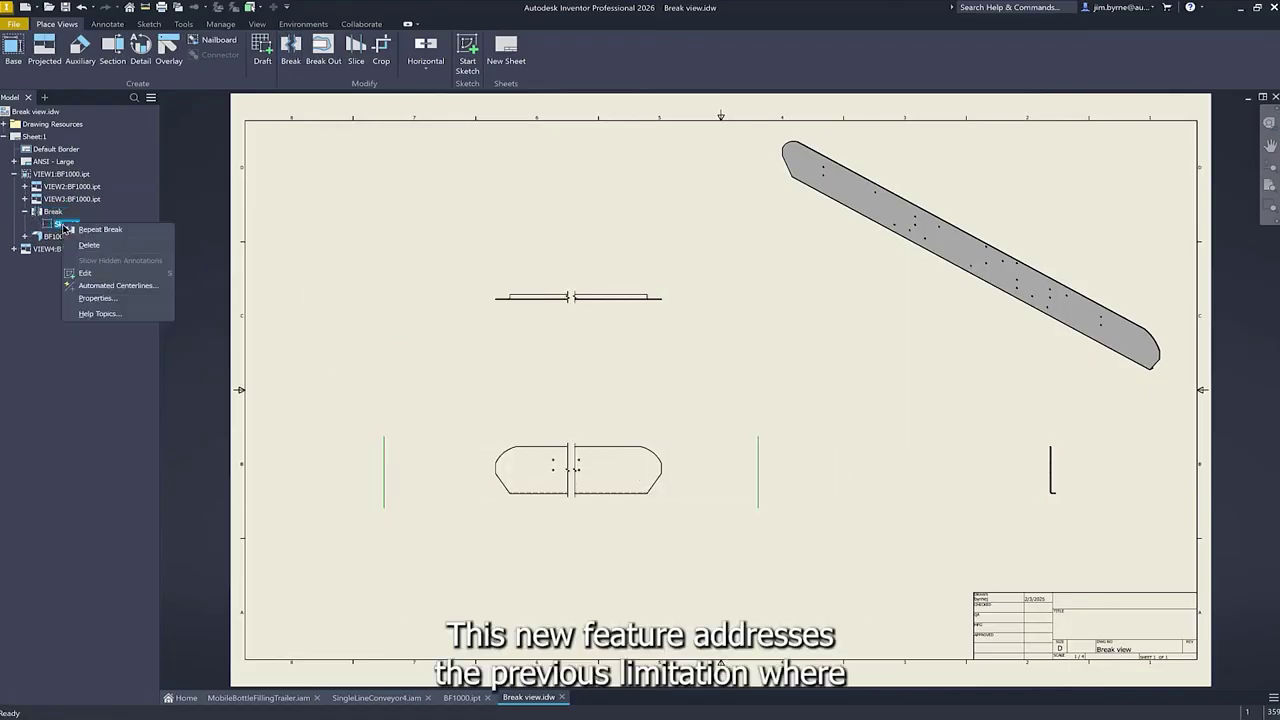
pyautogui.click(94, 275)
pyautogui.doubleClick(344, 416)
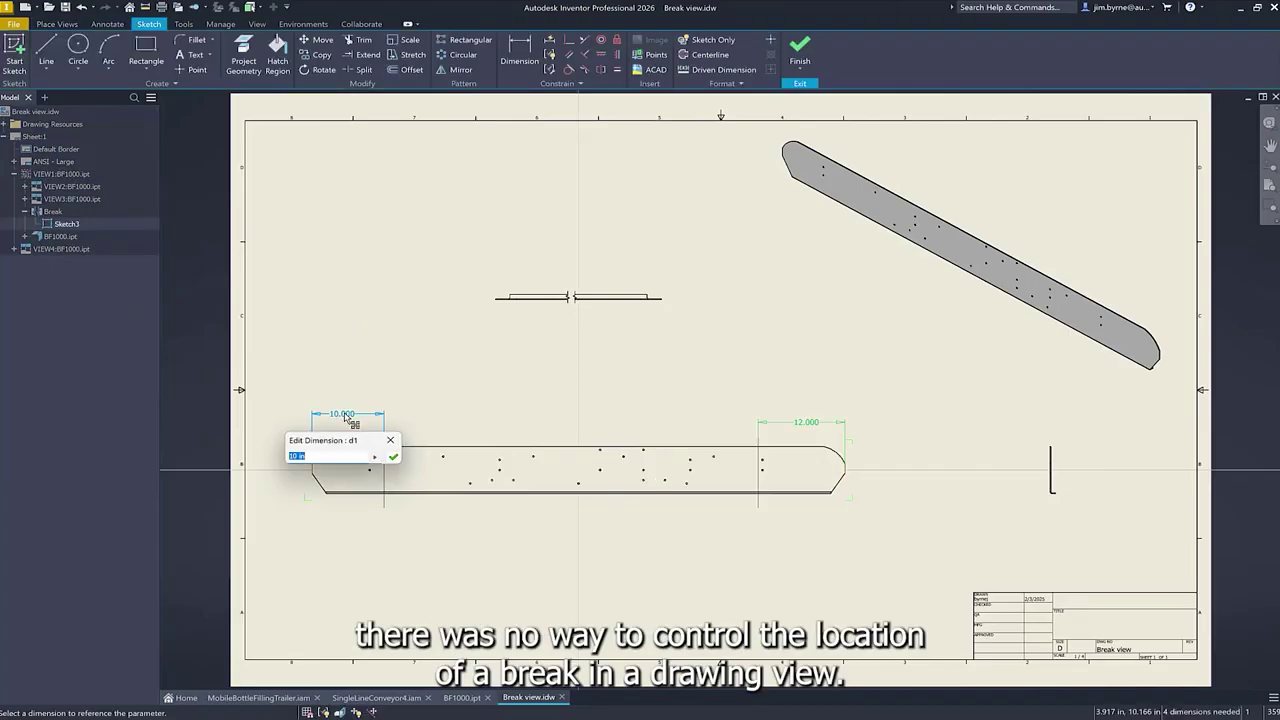
pyautogui.click(394, 457)
pyautogui.click(806, 46)
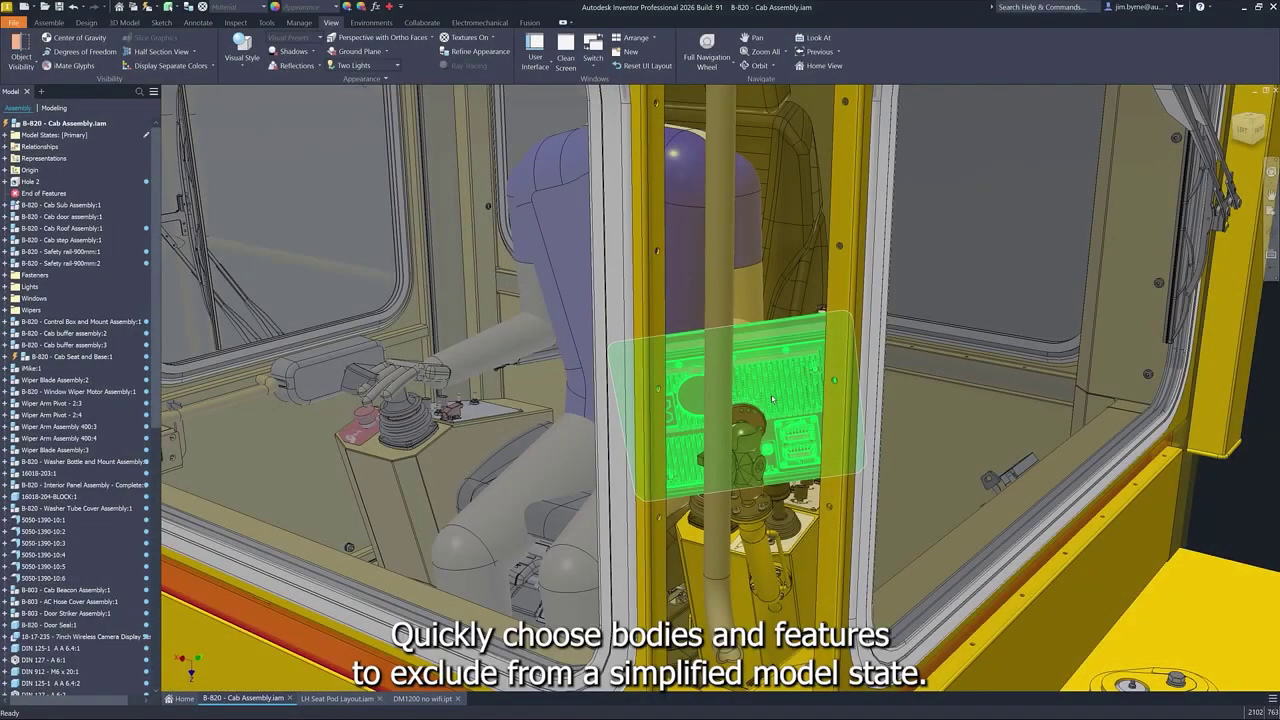
# - Open the cab's display part in its Simplified model state and start Simplify, excluding bodies up to a maximum diagonal of 300
pyautogui.rightClick(772, 399)
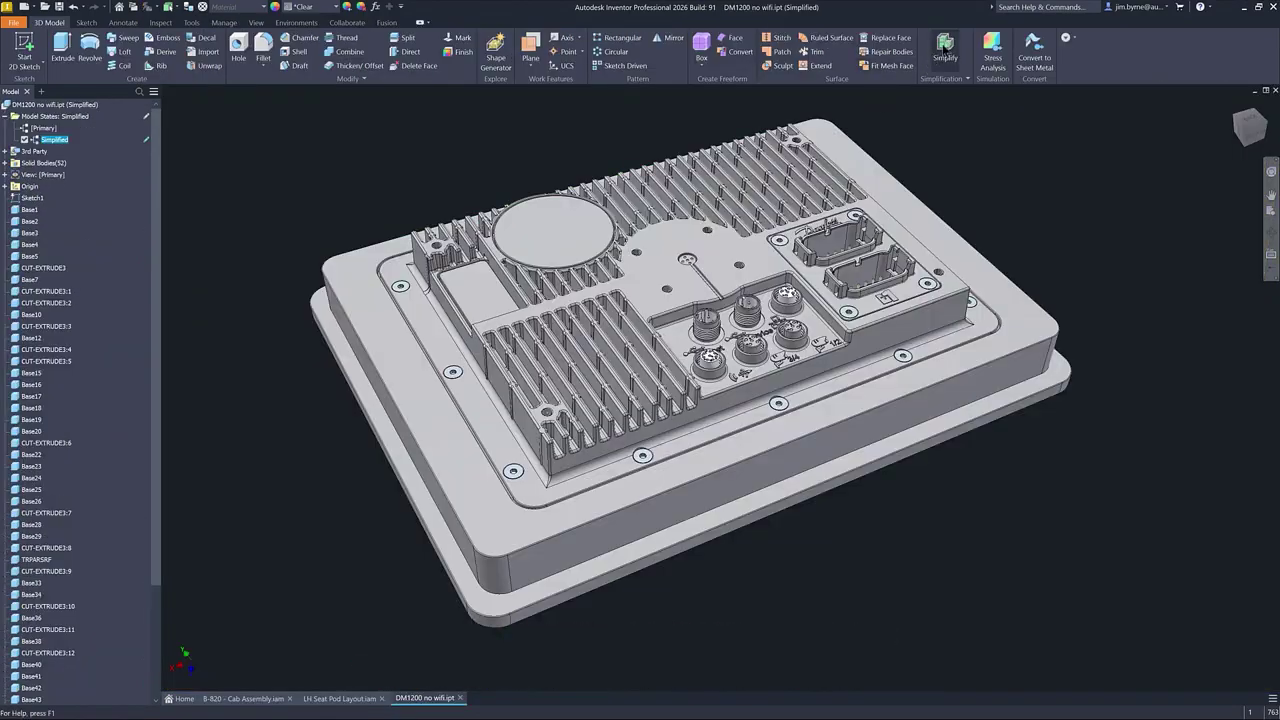
pyautogui.click(945, 50)
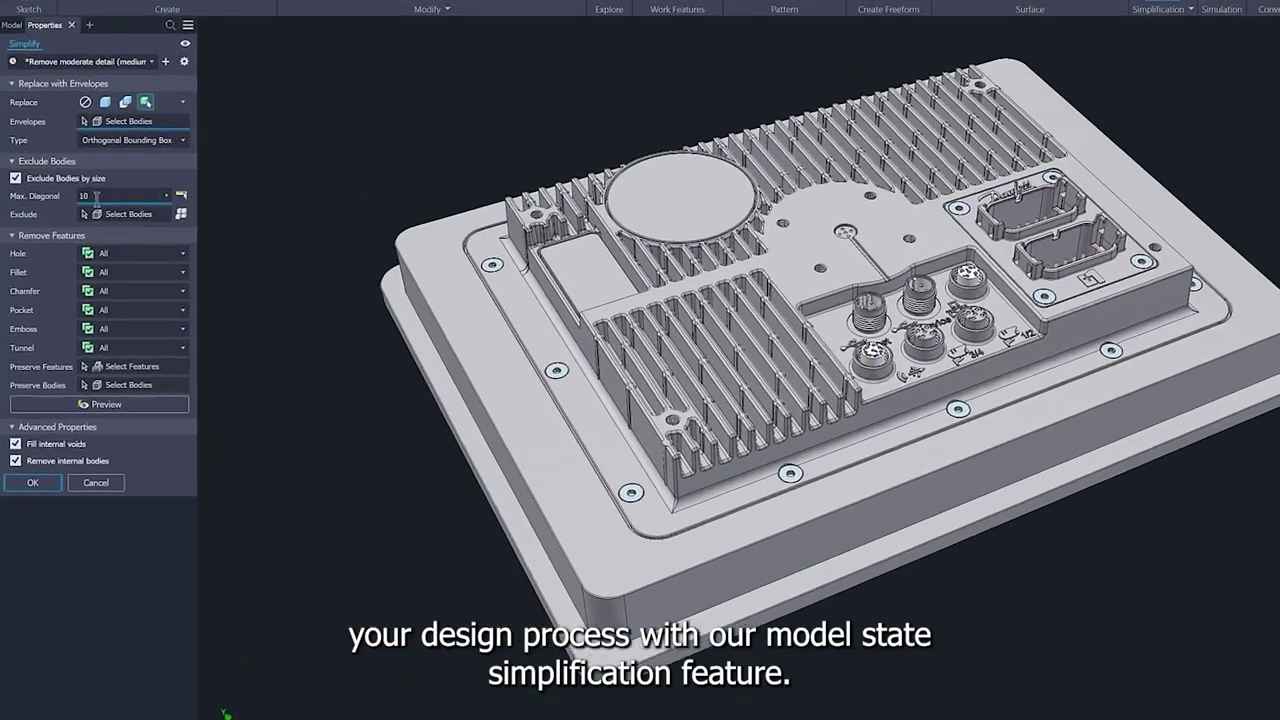
pyautogui.moveTo(77, 230); pyautogui.dragTo(53, 232)
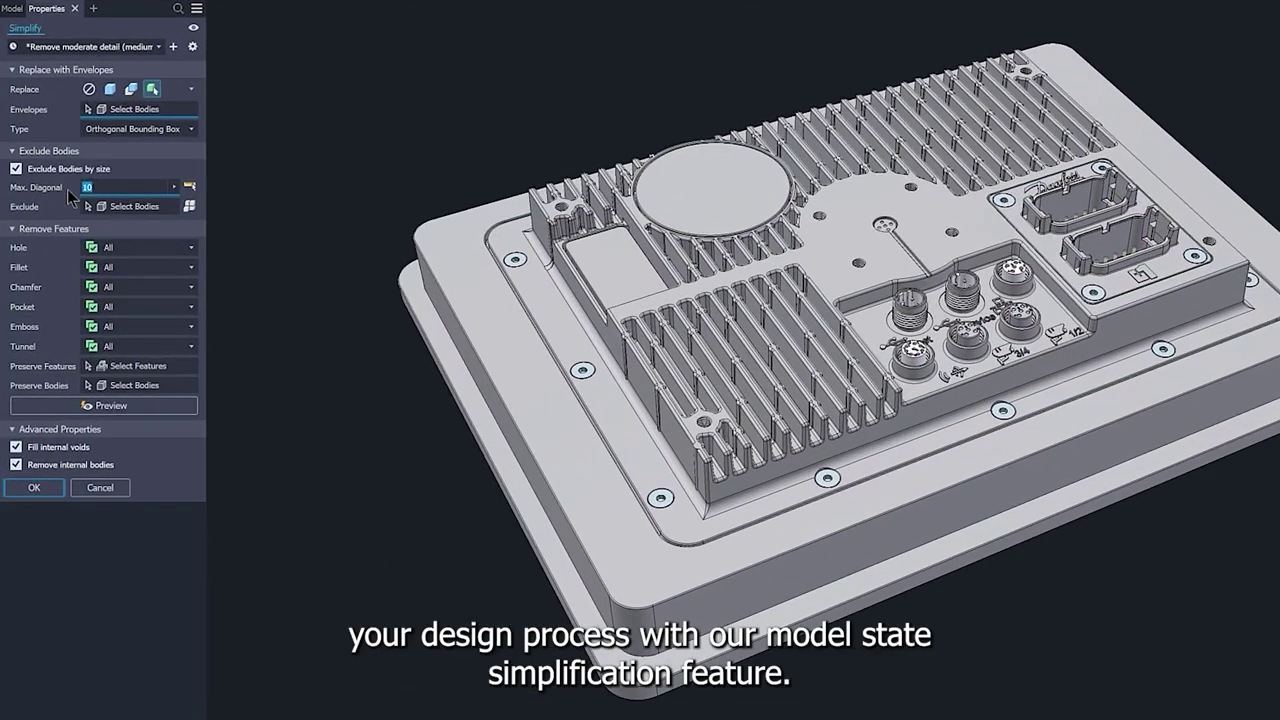
pyautogui.write('300')
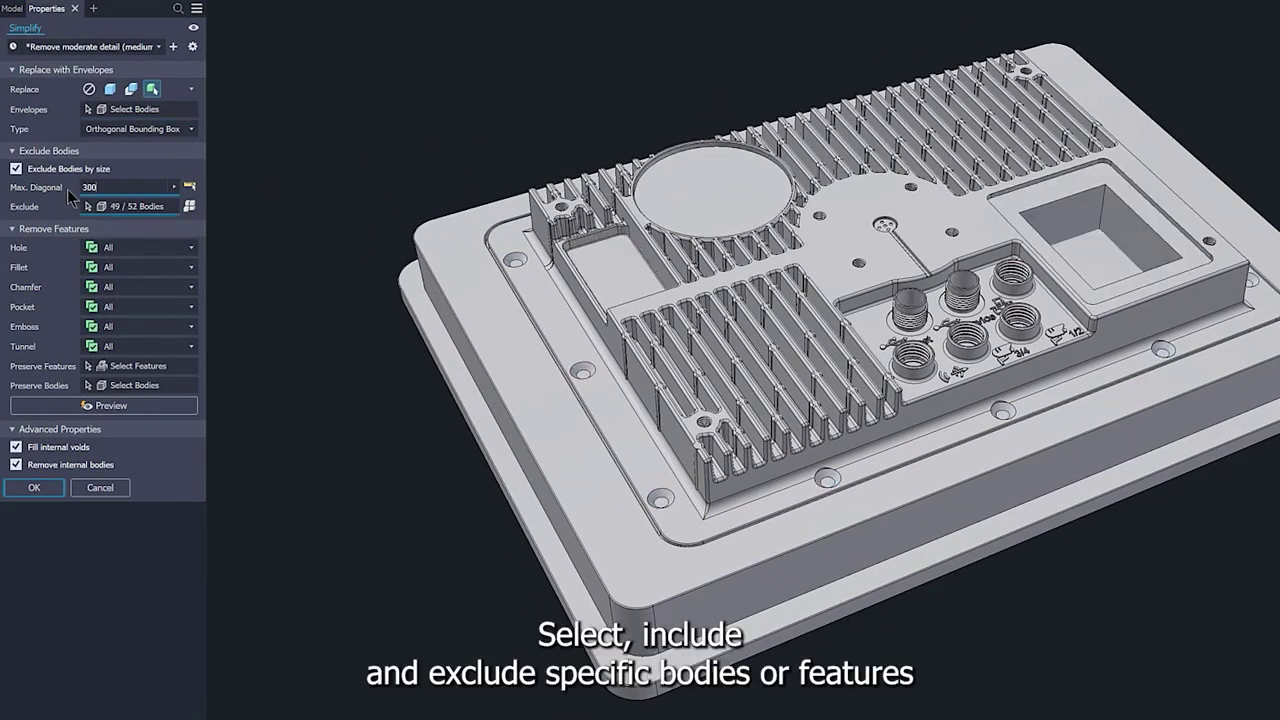
# - Bring the six round connectors and the rectangular twin-port connector plate back into the simplified part from the excluded bodies
pyautogui.click(189, 206)
pyautogui.click(910, 318)
pyautogui.click(962, 302)
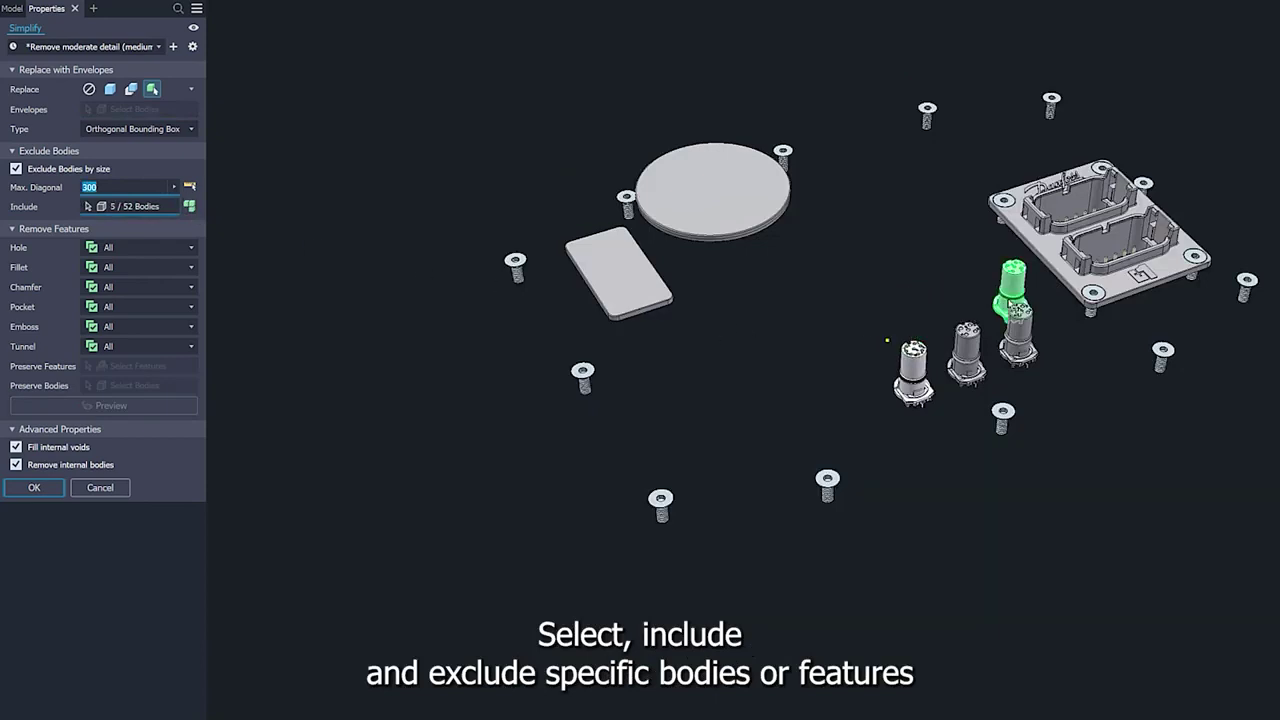
pyautogui.click(1013, 288)
pyautogui.click(1019, 335)
pyautogui.click(966, 355)
pyautogui.click(913, 374)
pyautogui.click(1077, 273)
# - Replace the finned rear housing body with an orthogonal bounding box envelope and apply the simplification
pyautogui.click(189, 206)
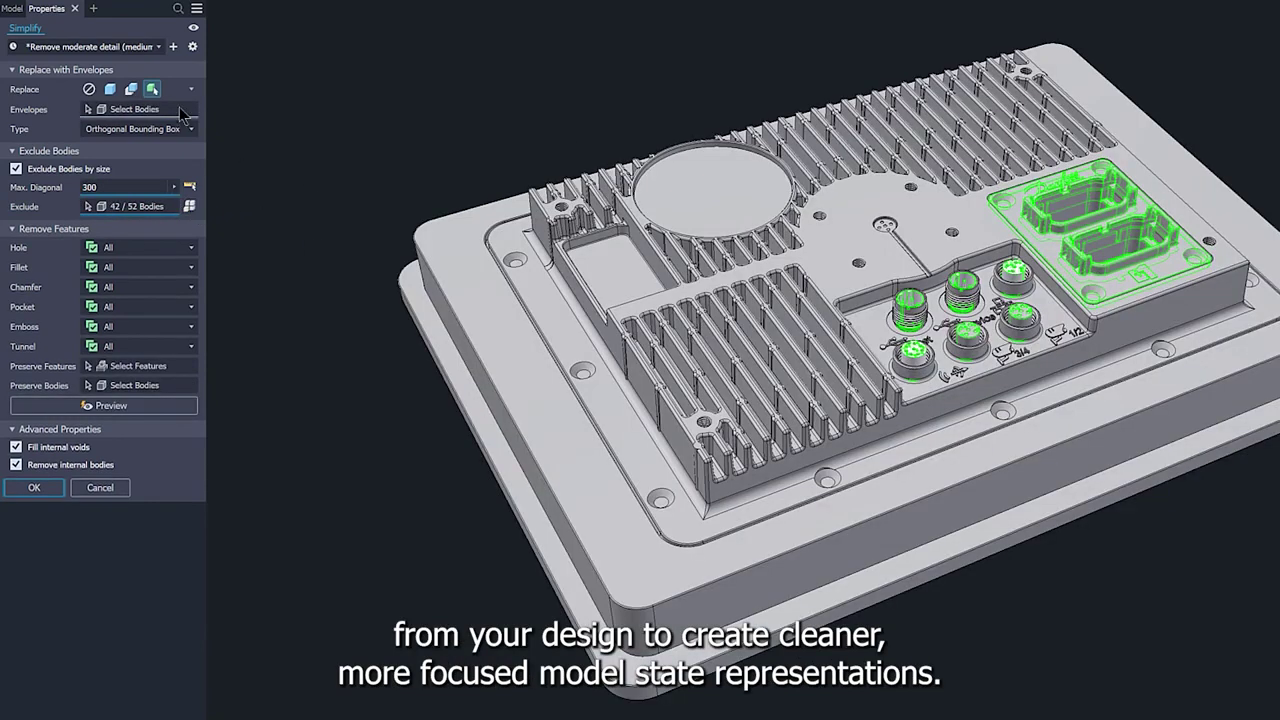
pyautogui.click(558, 180)
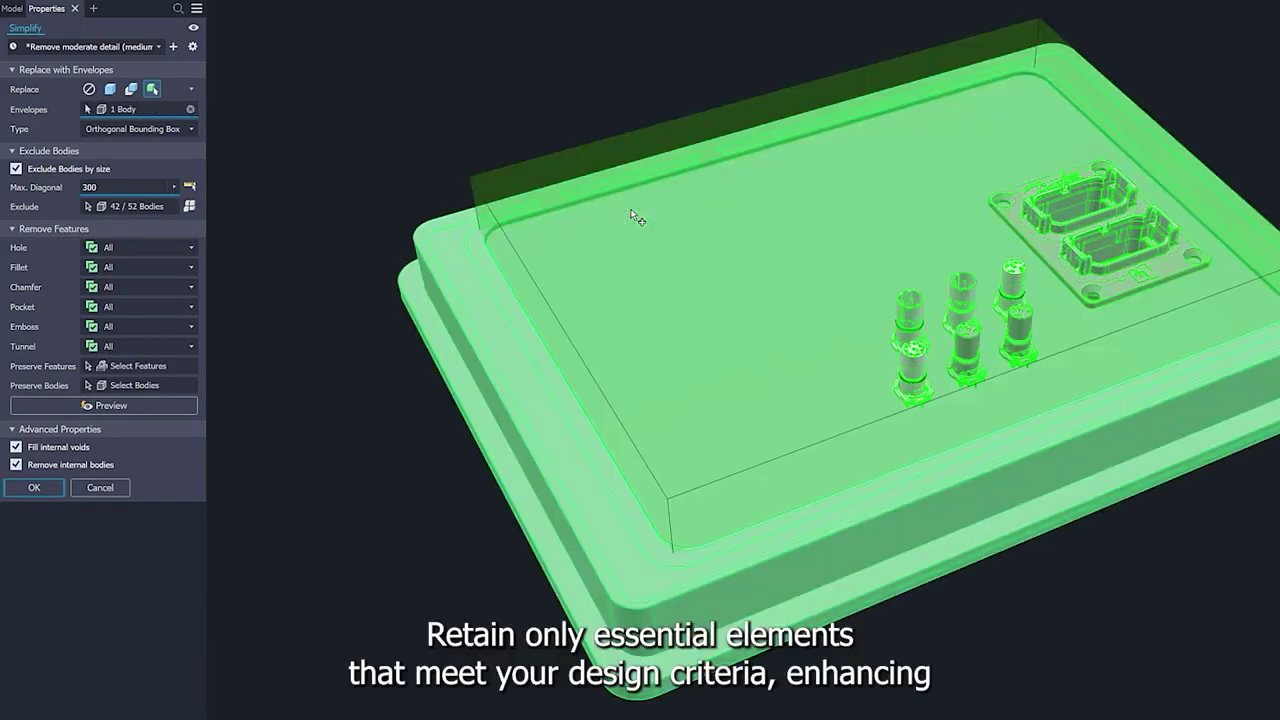
pyautogui.click(32, 488)
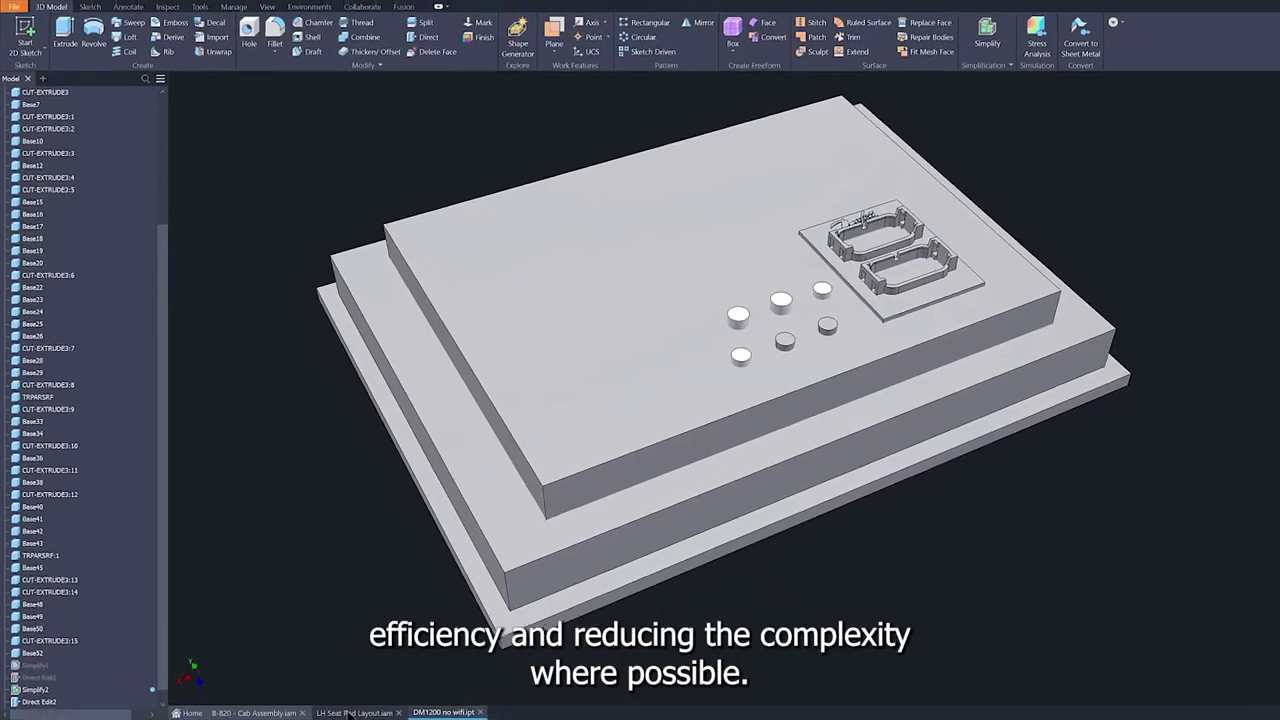
# - In the LH Seat Pod Layout assembly, set the DM1200 no wifi display's model state to Simplified
pyautogui.click(340, 698)
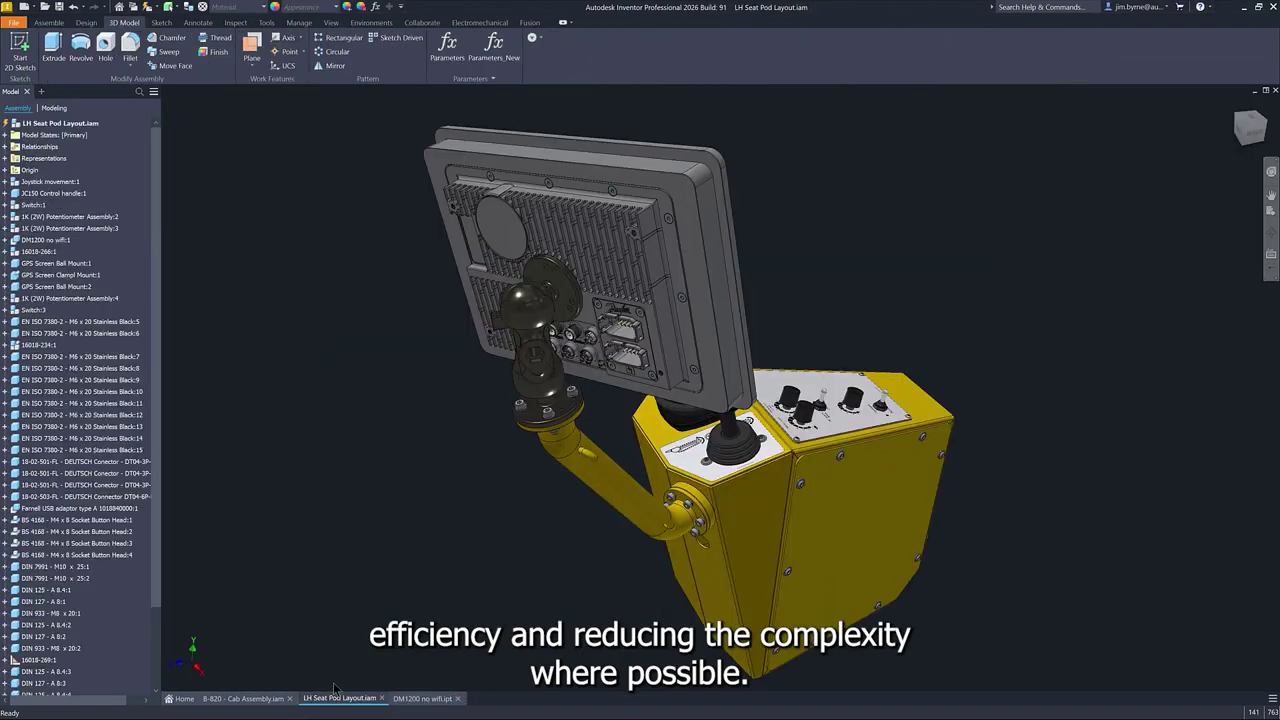
pyautogui.rightClick(624, 264)
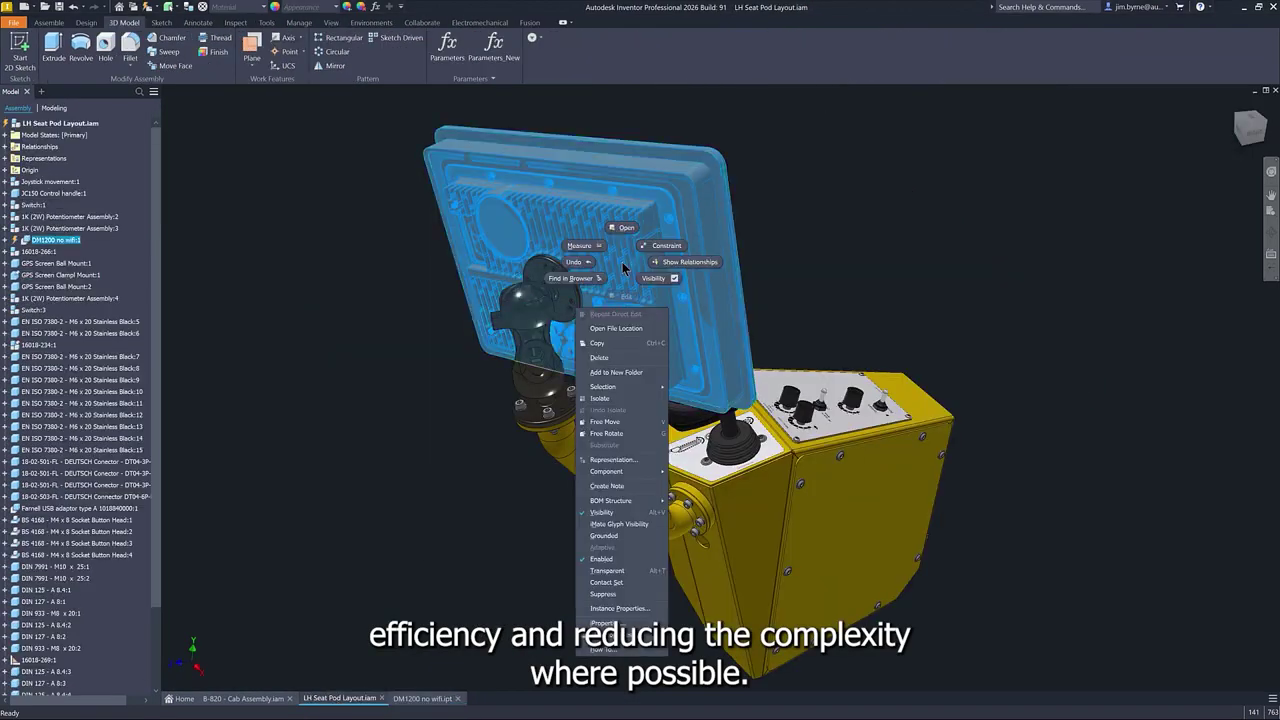
pyautogui.click(613, 462)
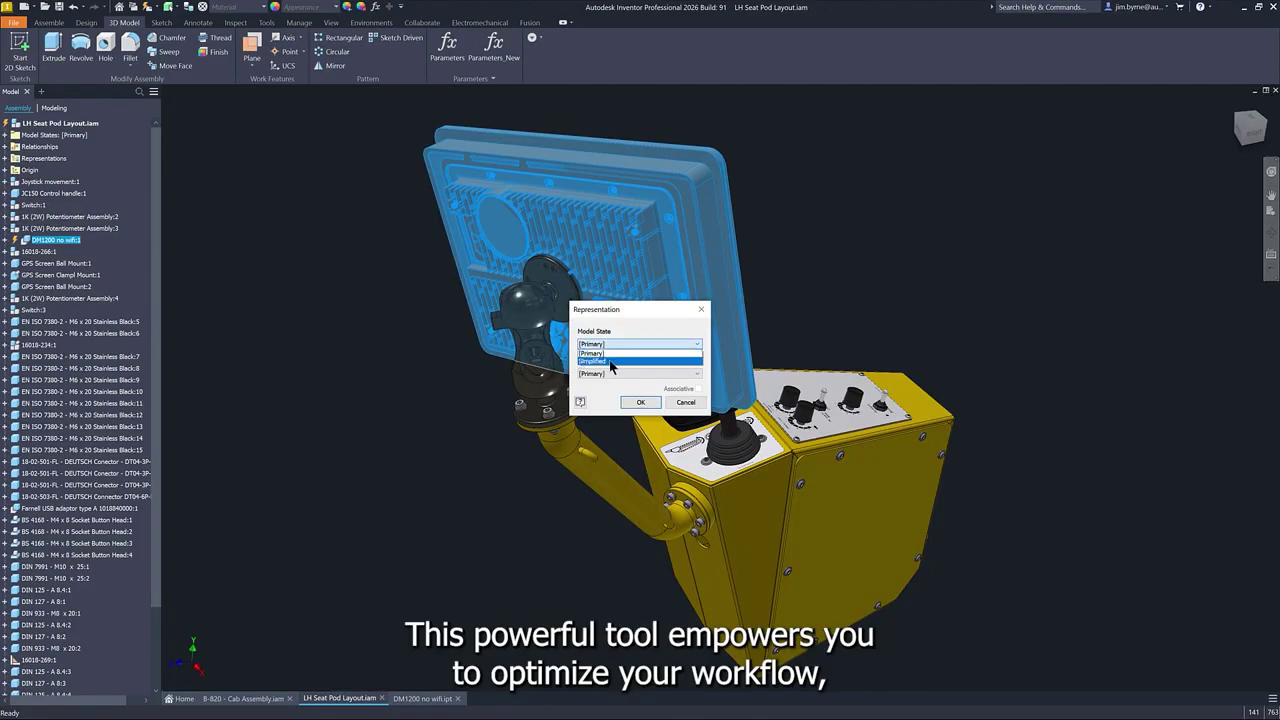
pyautogui.click(611, 362)
pyautogui.press('Return')
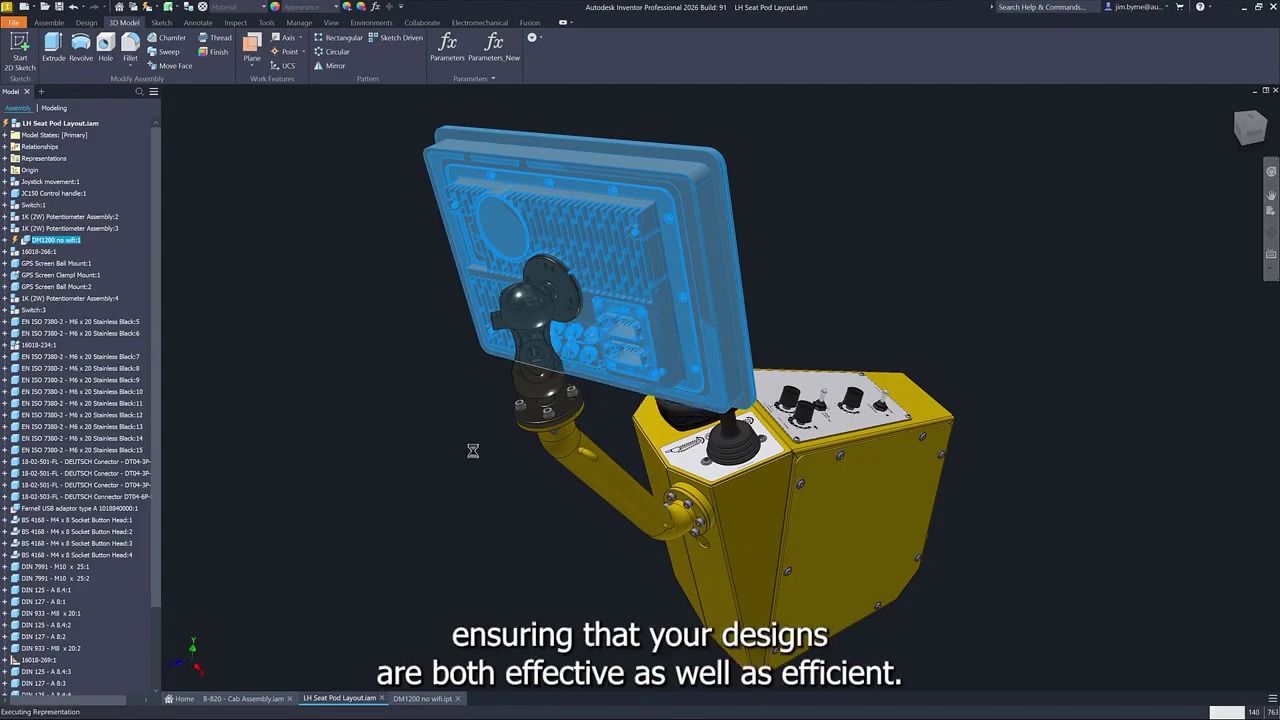